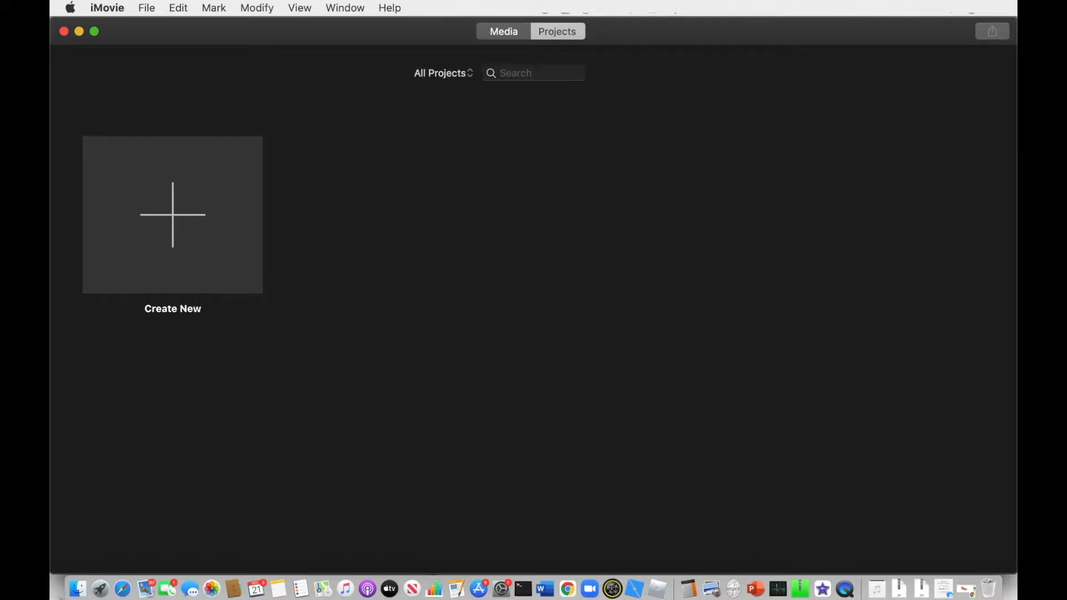
Search the Mac for the iMovie application with Spotlight and dismiss the search
{"action": "key", "text": "super+space"}
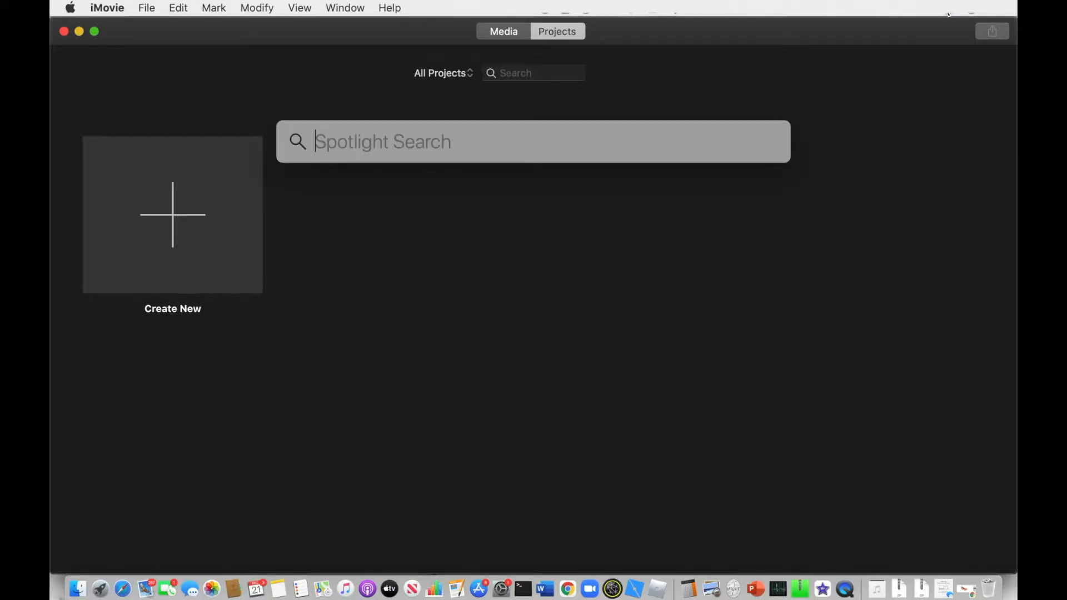
{"action": "type", "text": "imoive"}
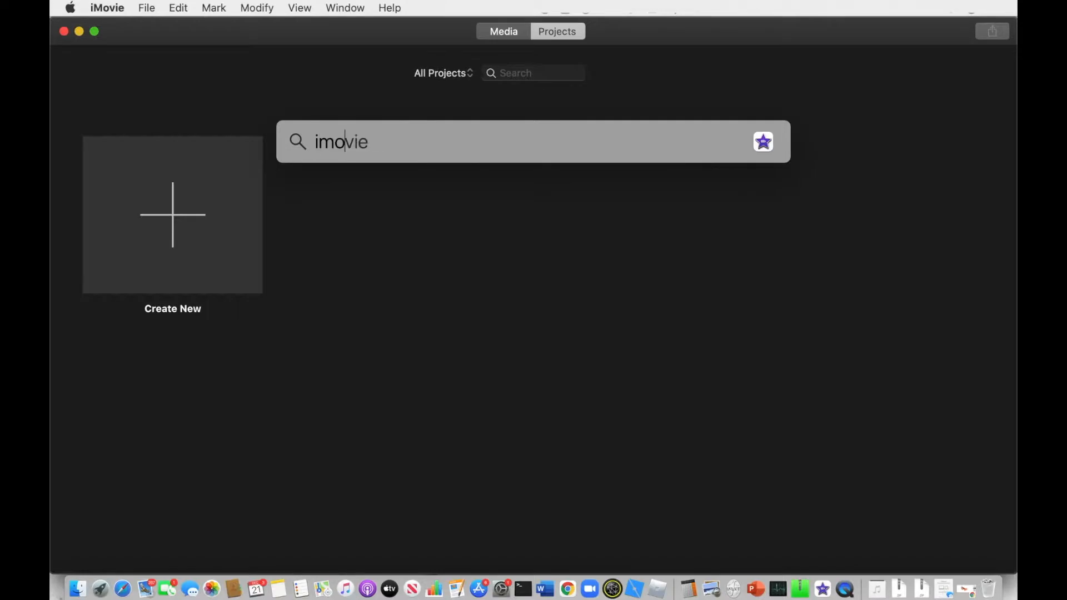
{"action": "key", "text": "BackSpace"}
{"action": "key", "text": "BackSpace"}
{"action": "key", "text": "BackSpace"}
{"action": "type", "text": "vie"}
{"action": "left_click", "coordinate": [898, 201]}
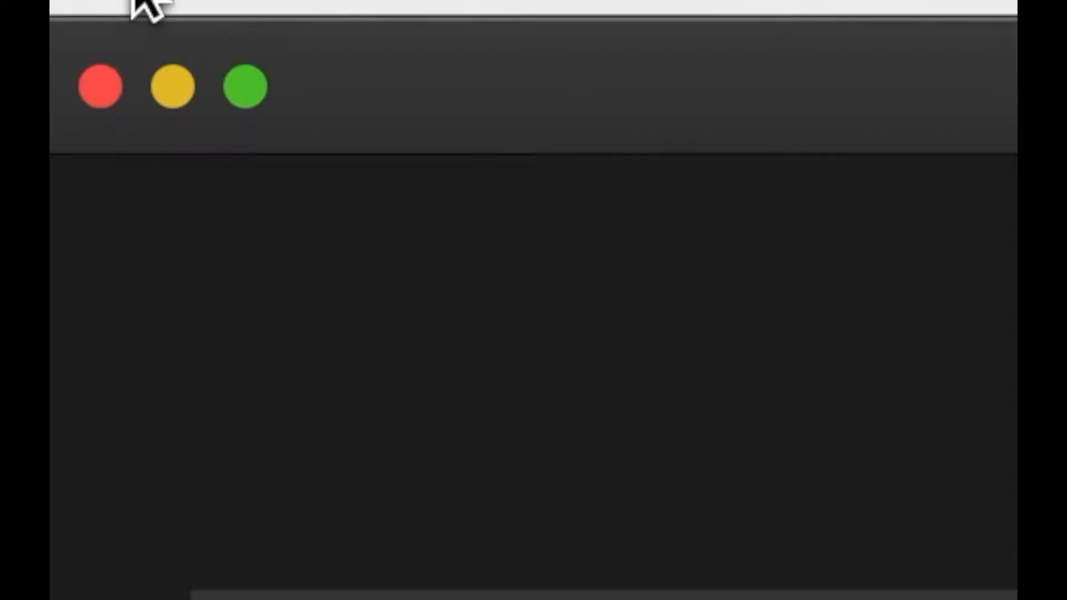
Switch to the App Store, search for imovie, and launch iMovie from the results
{"action": "left_click", "coordinate": [134, 1]}
{"action": "left_click", "coordinate": [255, 260]}
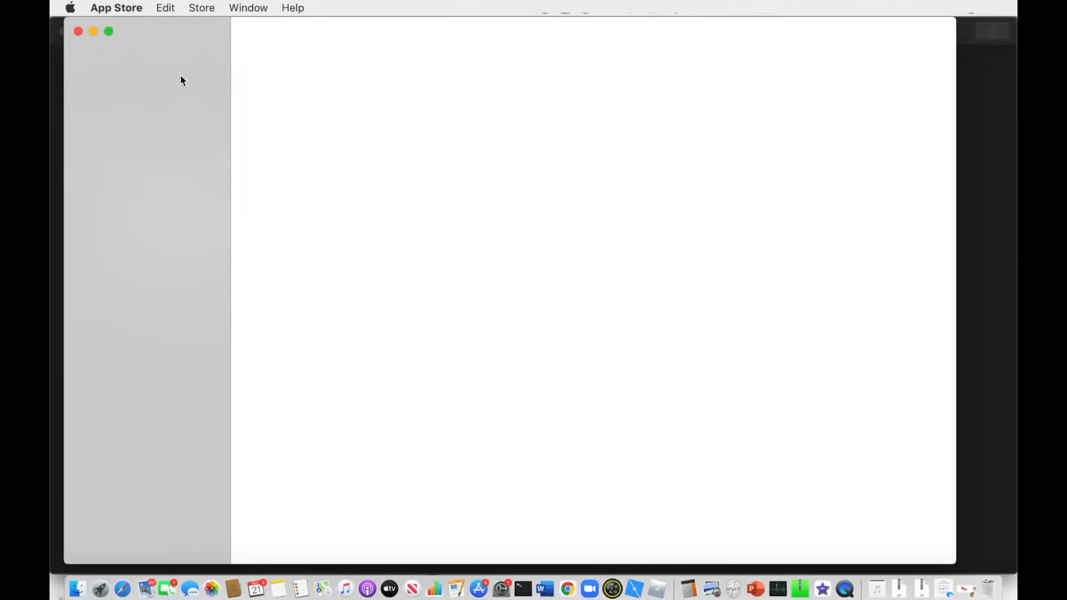
{"action": "left_click", "coordinate": [172, 66]}
{"action": "type", "text": "imovie"}
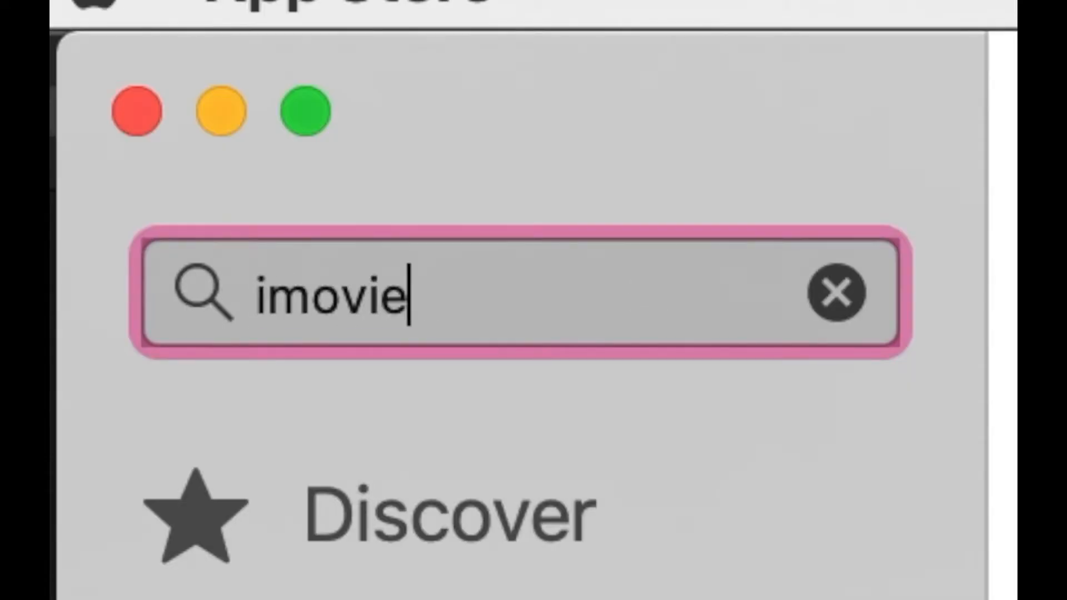
{"action": "key", "text": "Return"}
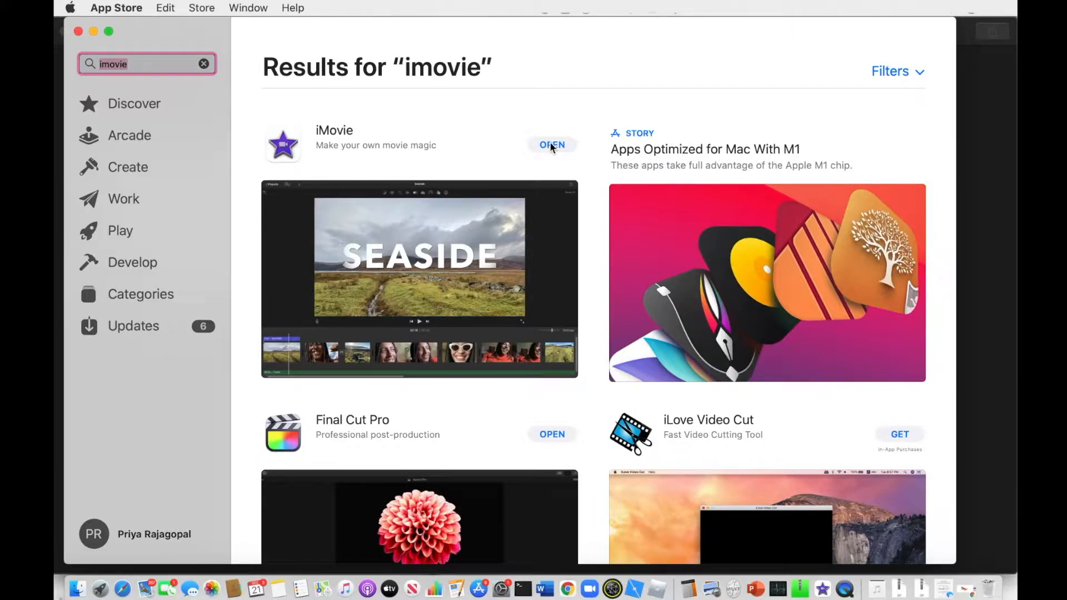
{"action": "left_click", "coordinate": [552, 145]}
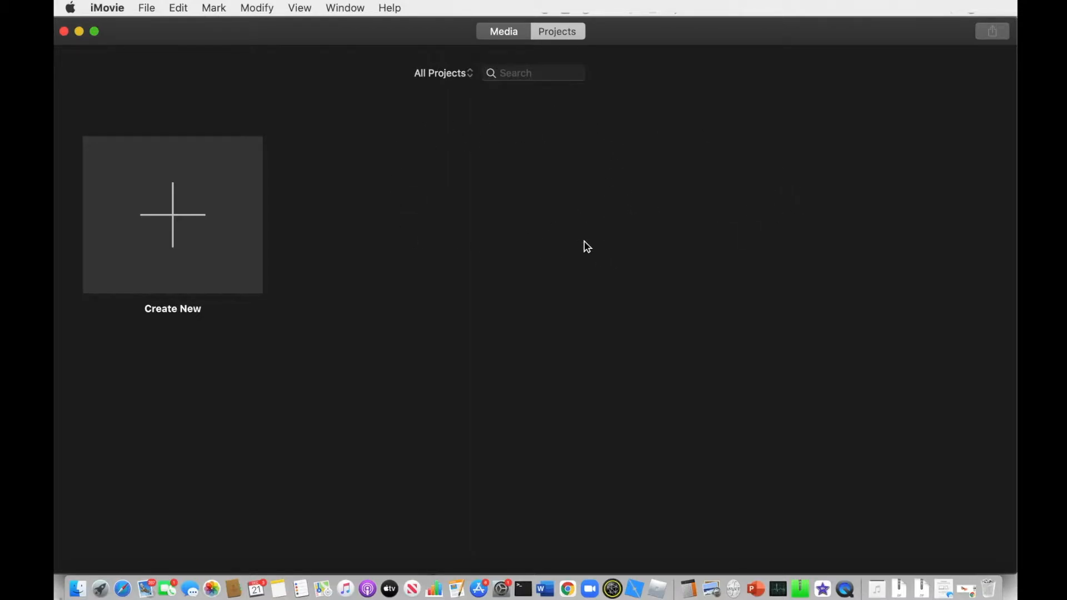
Create a new project of the Movie kind
{"action": "left_click", "coordinate": [211, 228]}
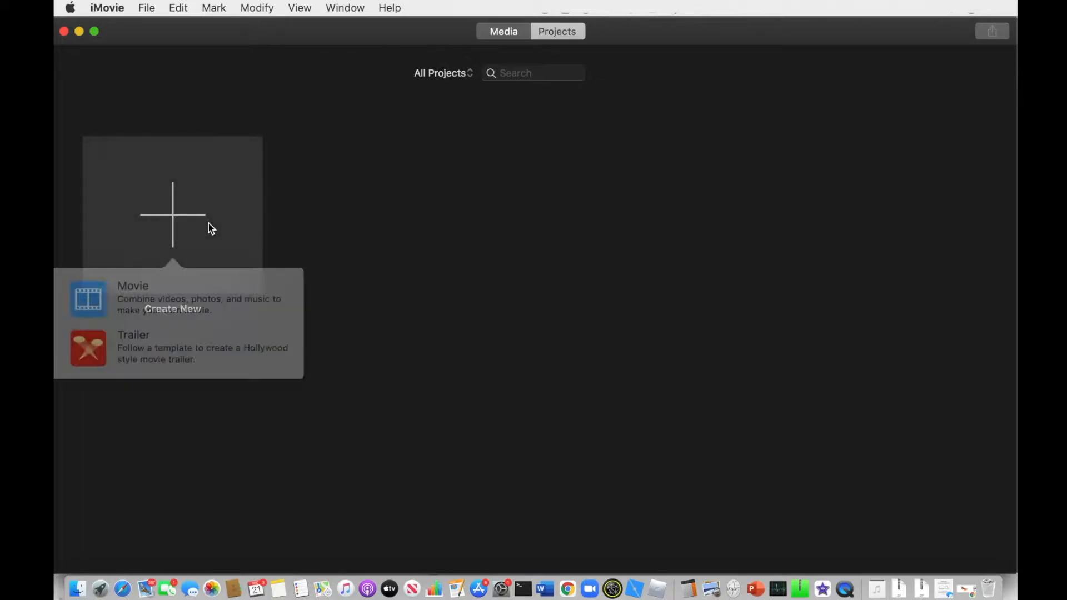
{"action": "left_click", "coordinate": [168, 299]}
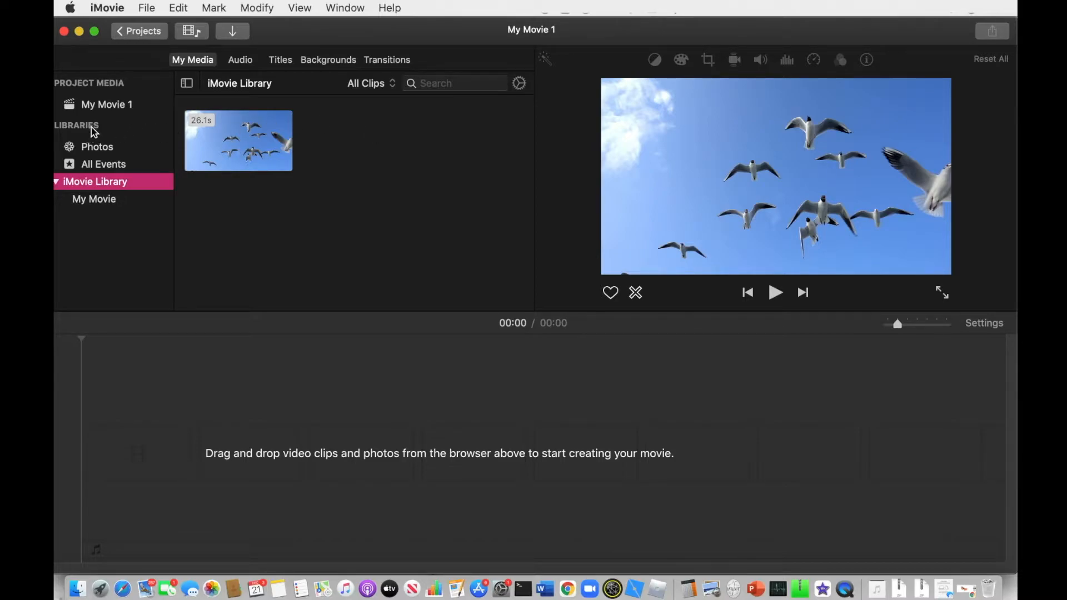
Look through the media available in the Photos and All Events libraries
{"action": "left_click", "coordinate": [98, 151]}
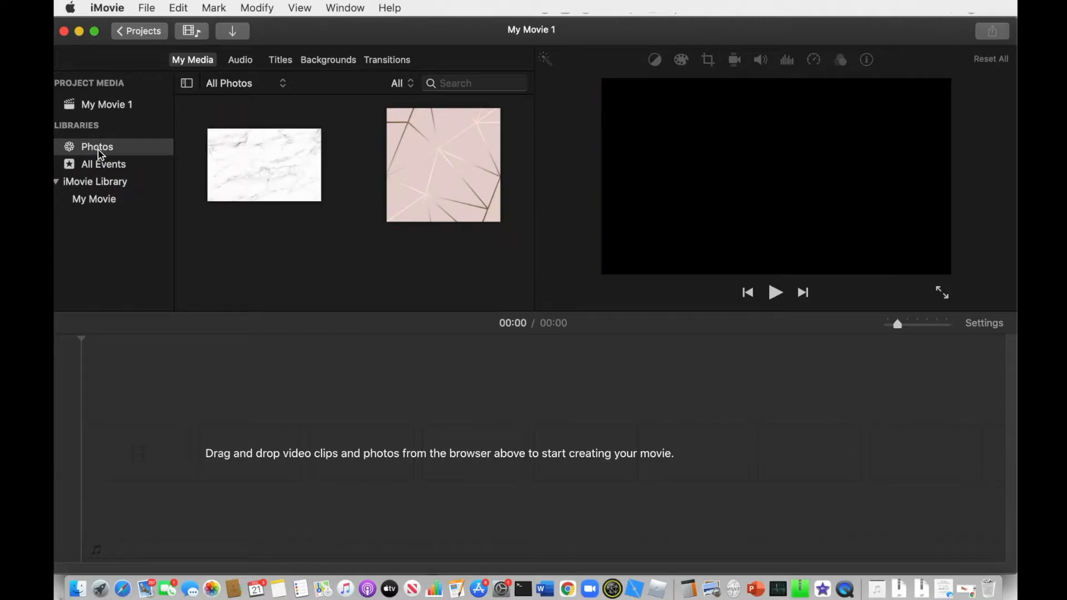
{"action": "left_click", "coordinate": [101, 165]}
{"action": "left_click", "coordinate": [108, 149]}
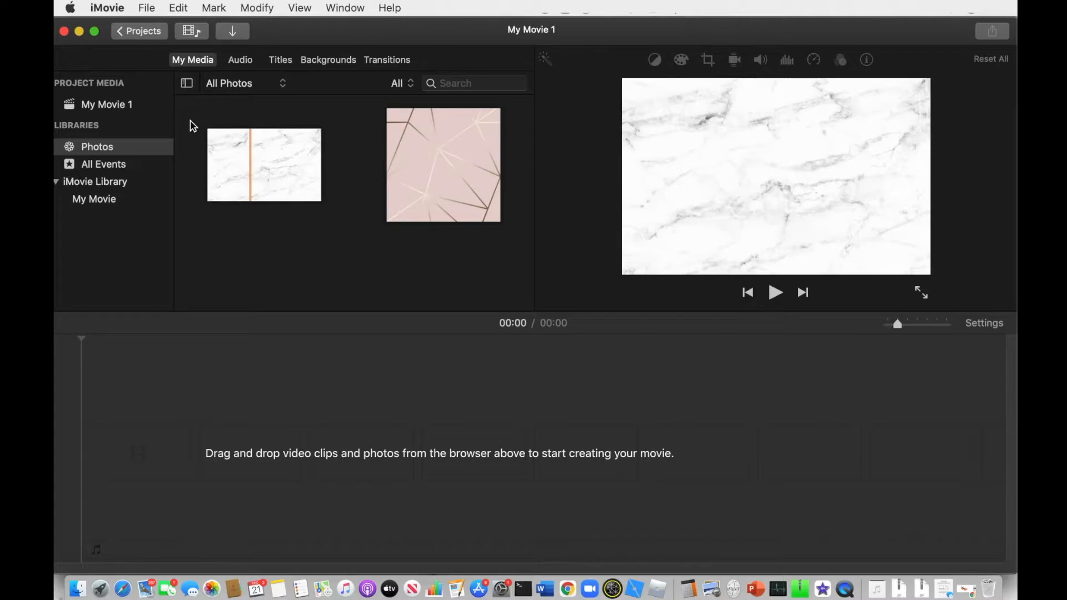
{"action": "left_click", "coordinate": [111, 167]}
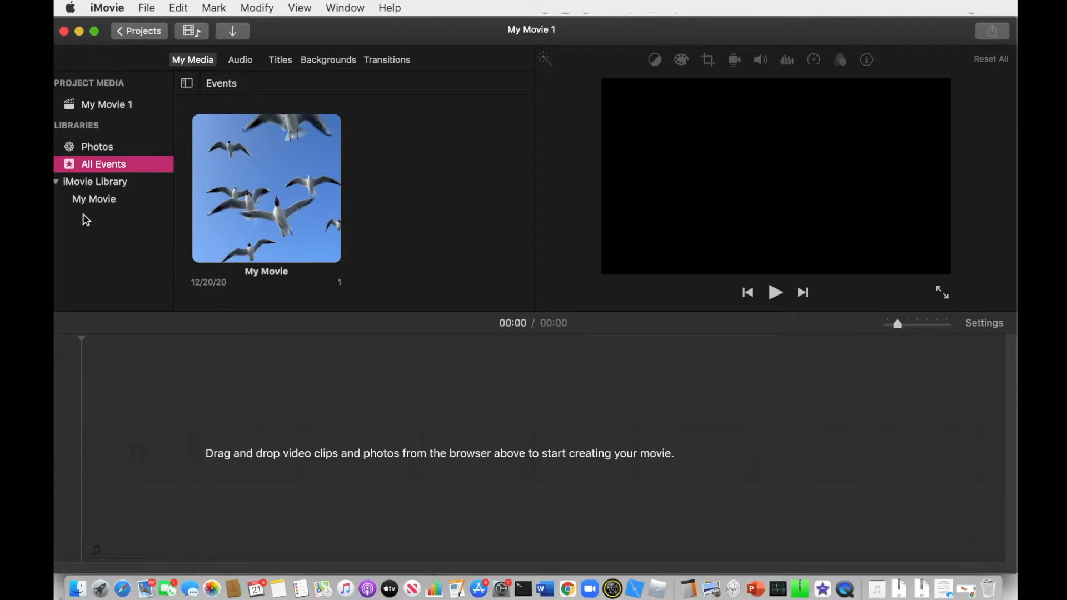
Add the seagull clip from the My Movie event to the start of the timeline
{"action": "left_click", "coordinate": [100, 203]}
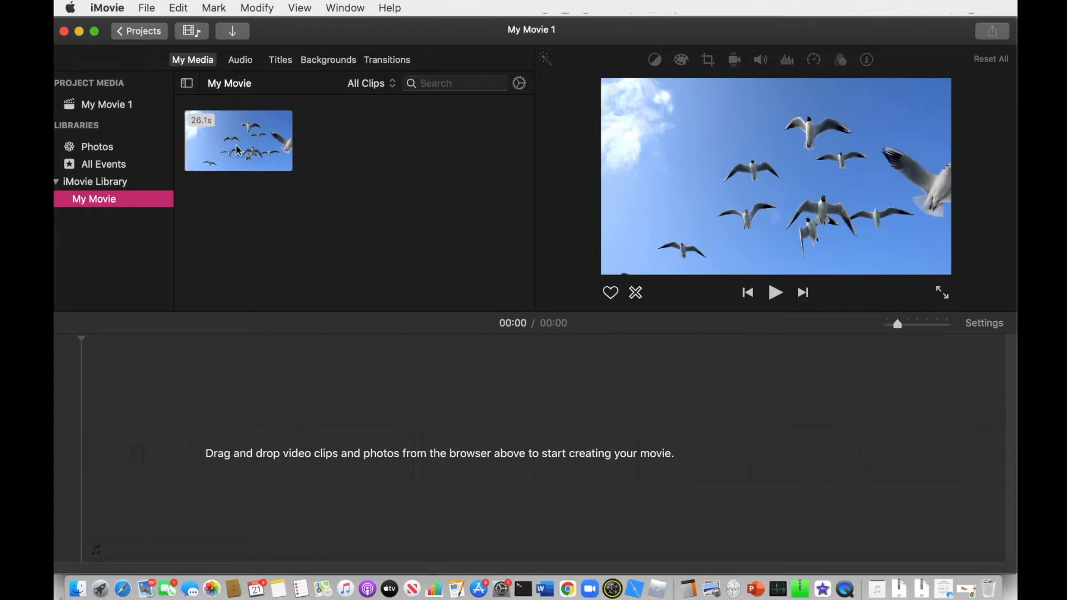
{"action": "left_click", "coordinate": [262, 139]}
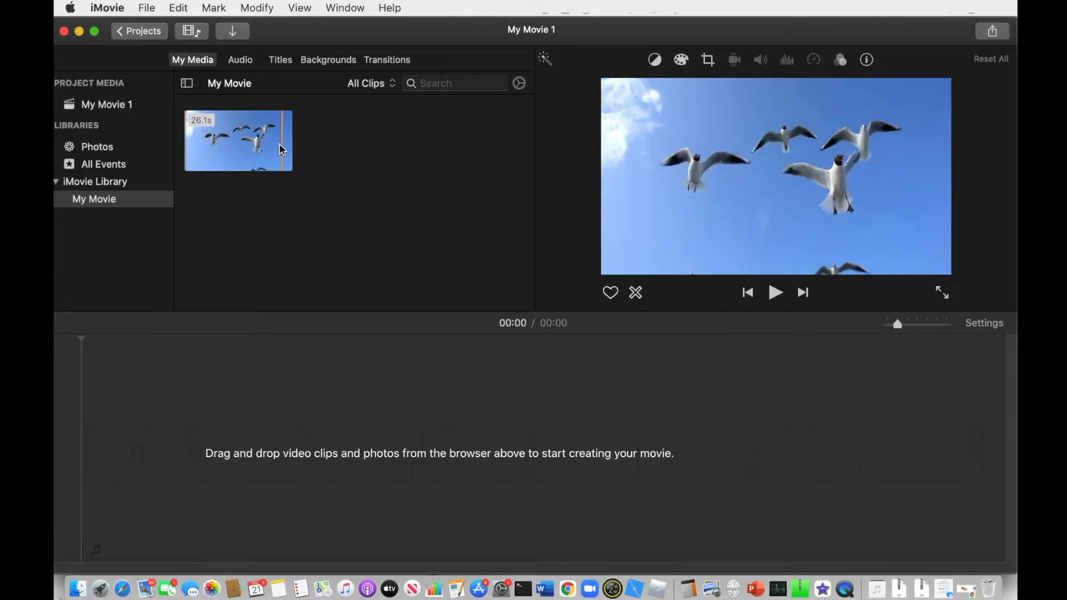
{"action": "left_click_drag", "start_coordinate": [283, 149], "coordinate": [99, 466]}
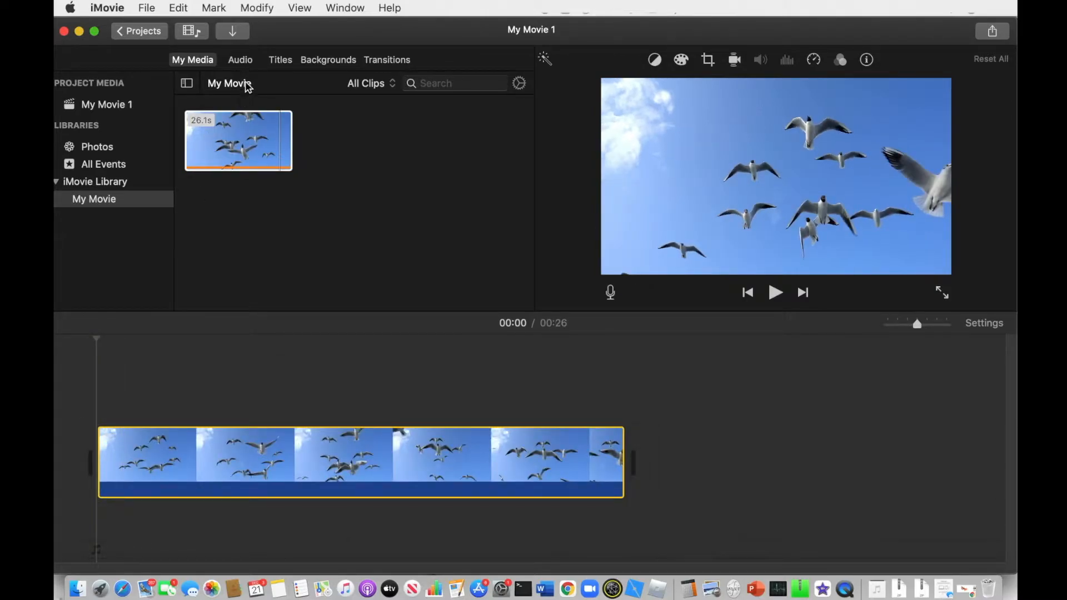
Examine the media import window with My Movie as the destination and close it without importing
{"action": "left_click", "coordinate": [132, 198]}
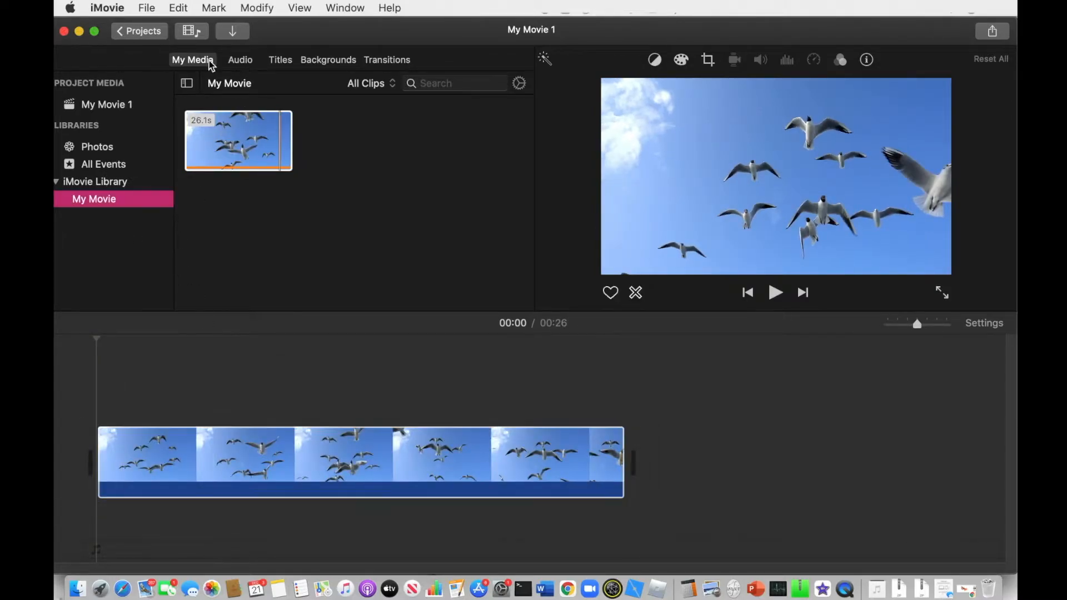
{"action": "left_click", "coordinate": [233, 31]}
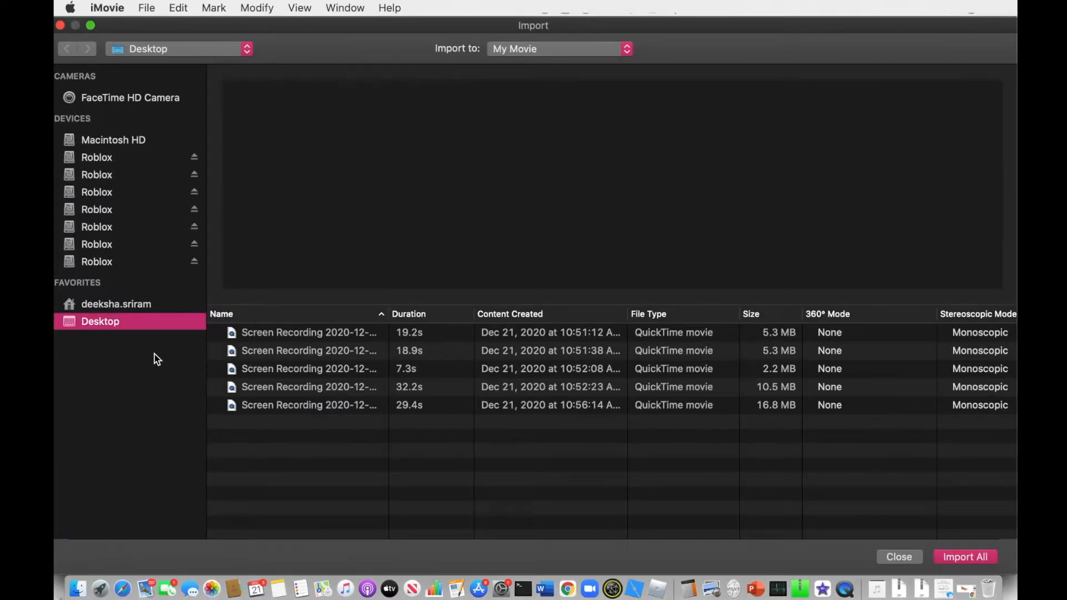
{"action": "left_click", "coordinate": [60, 26]}
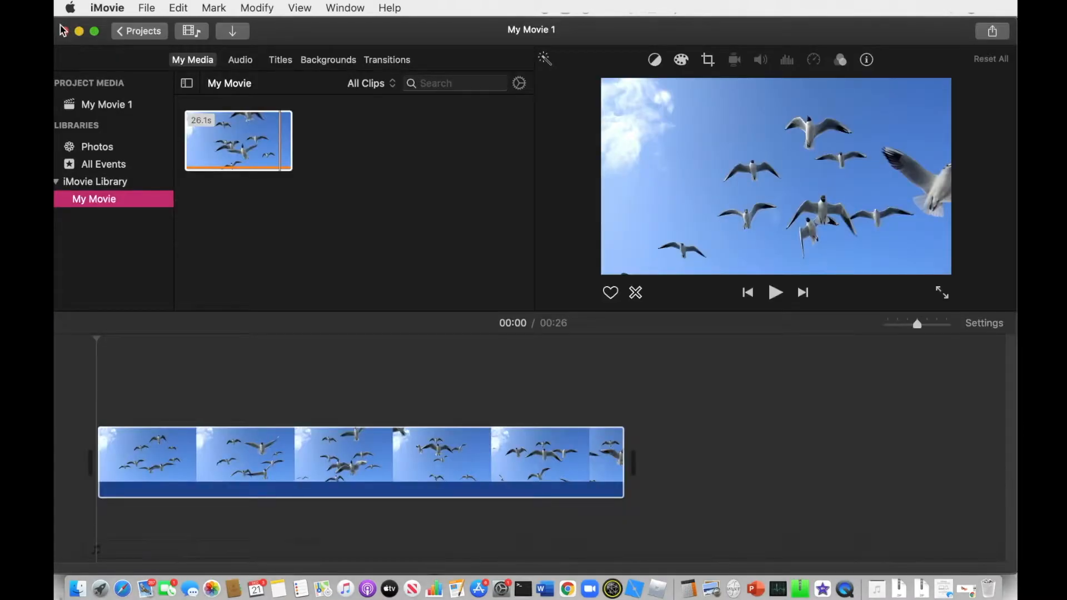
Add birds flying.mp4 from the Finder folder episode 1 to the timeline behind the existing clip
{"action": "left_click", "coordinate": [431, 375]}
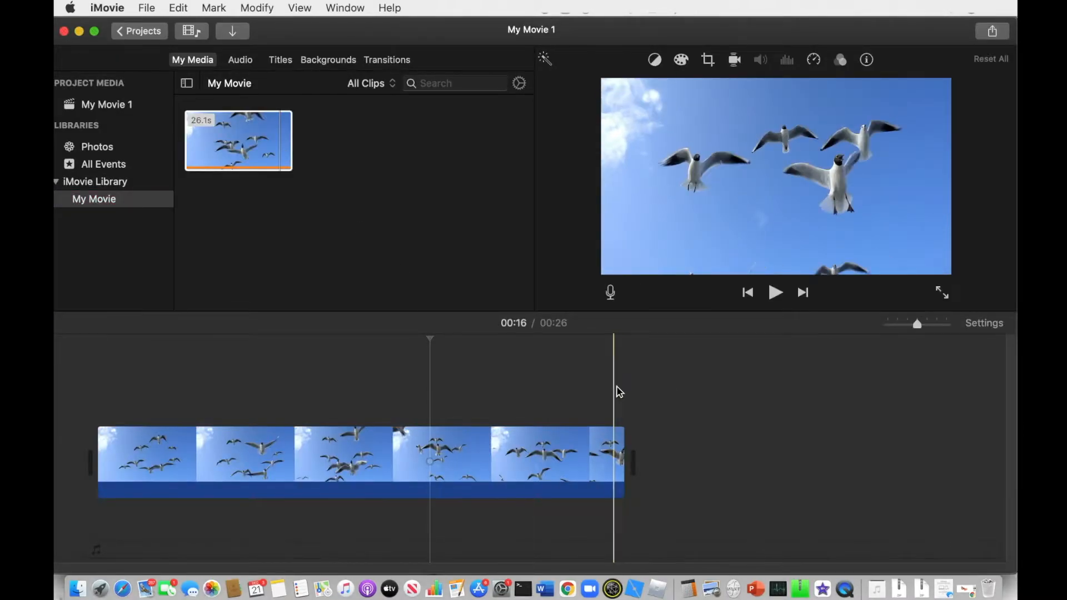
{"action": "left_click", "coordinate": [636, 387]}
{"action": "left_click", "coordinate": [77, 589]}
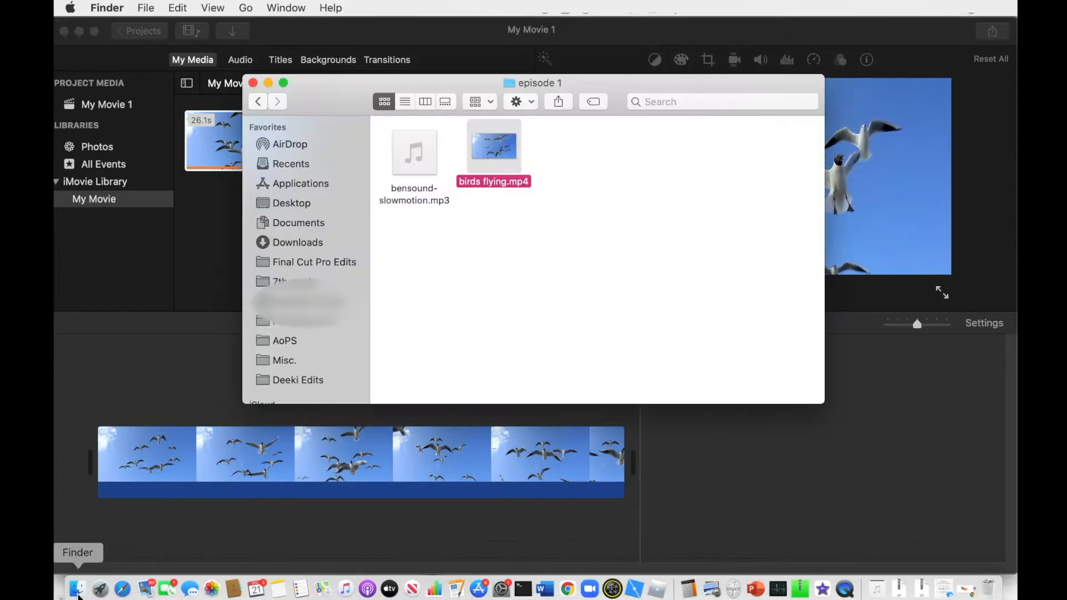
{"action": "left_click_drag", "start_coordinate": [504, 139], "coordinate": [708, 484]}
{"action": "left_click", "coordinate": [898, 348]}
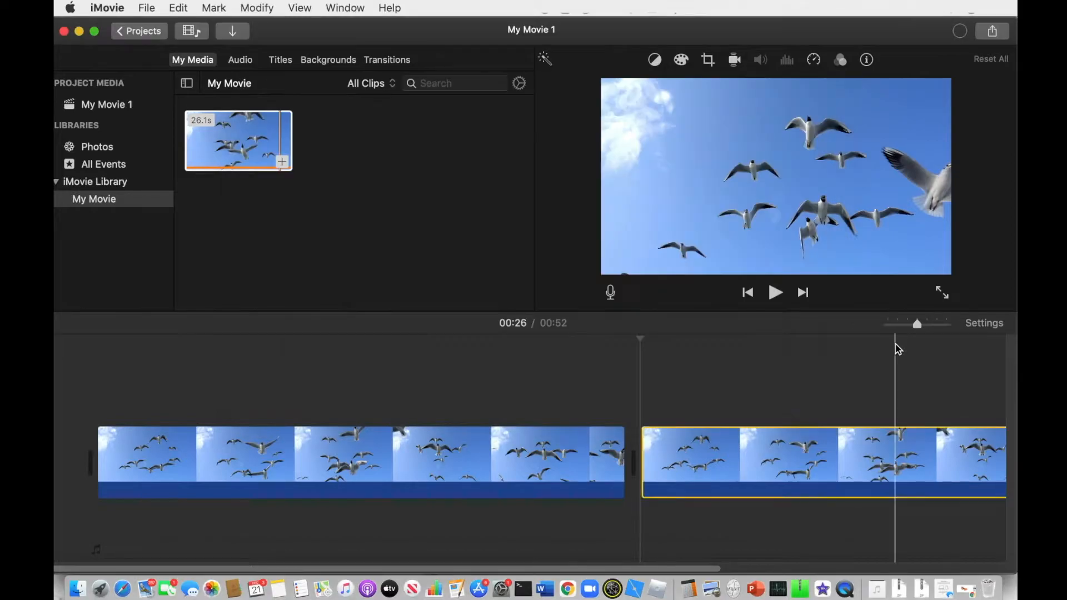
Delete the first of the two seagull clips from the timeline
{"action": "left_click", "coordinate": [575, 439]}
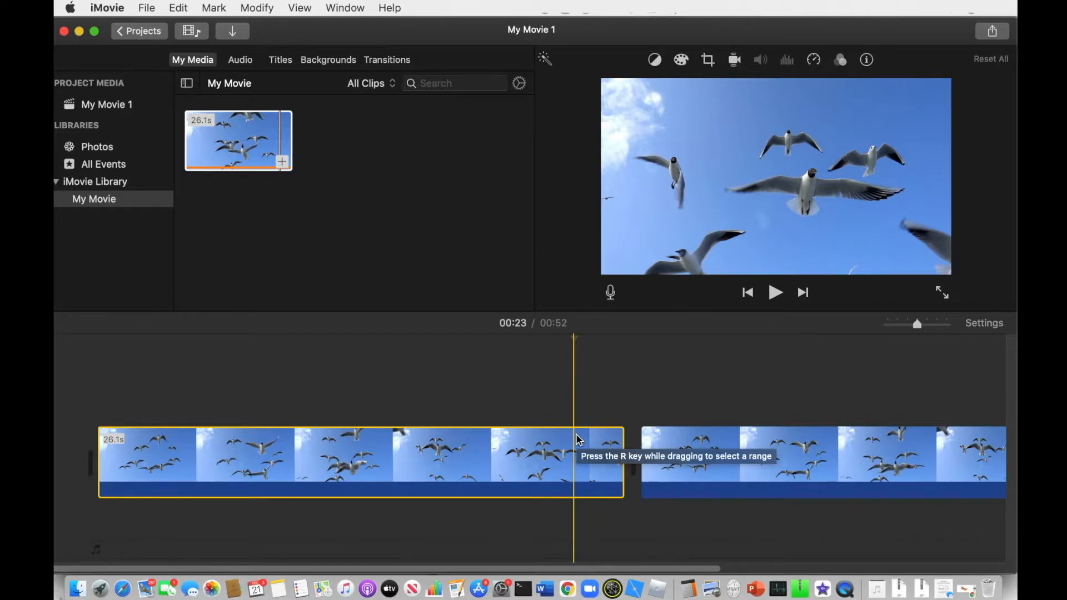
{"action": "key", "text": "Delete"}
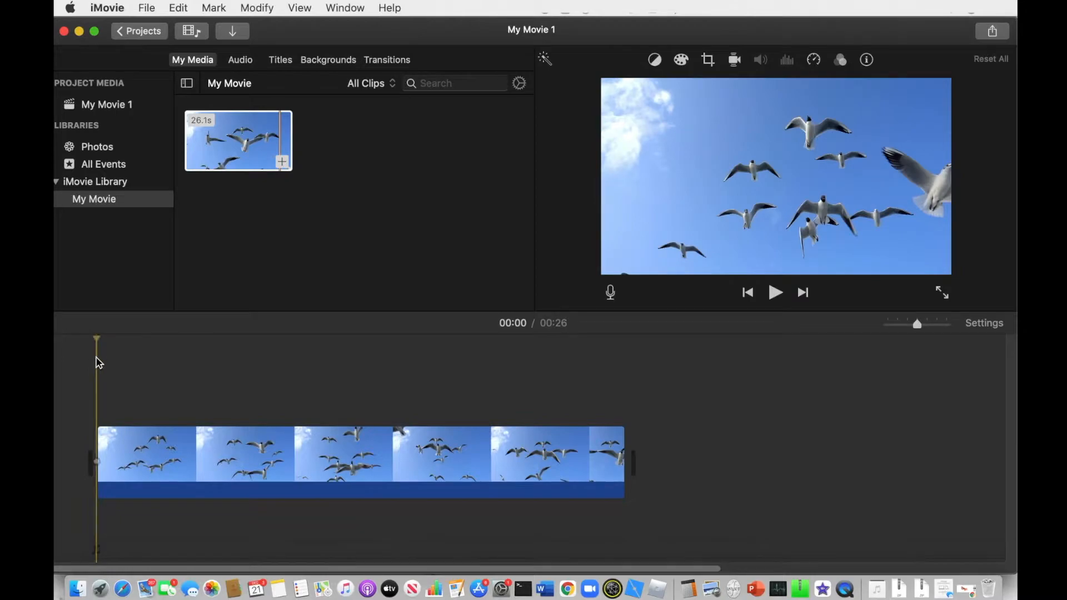
Preview the seagull clip by playing the timeline from the beginning, and pause it
{"action": "left_click", "coordinate": [774, 294]}
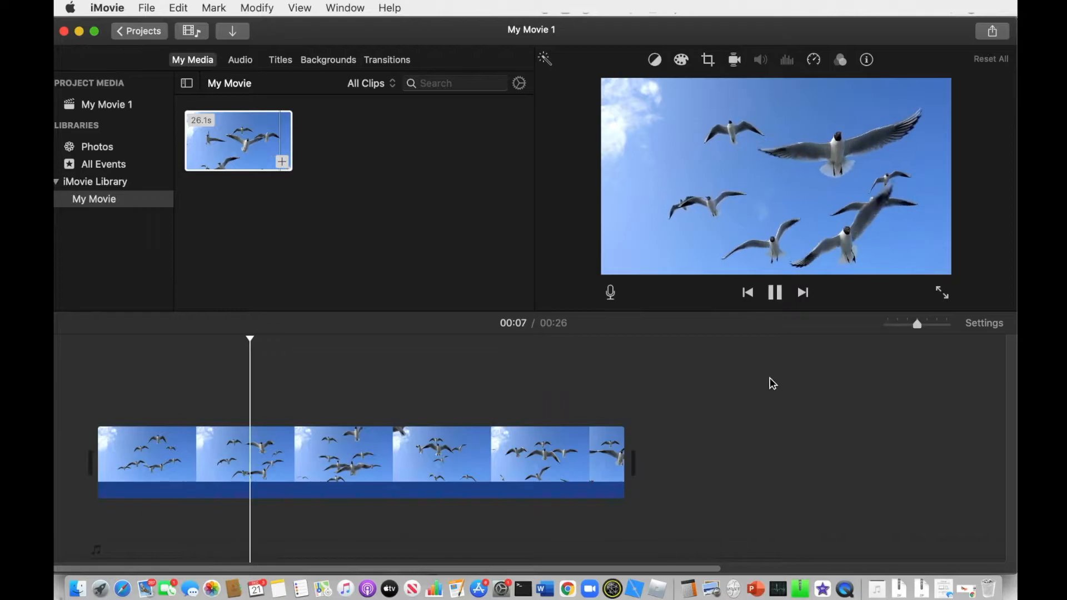
{"action": "left_click", "coordinate": [774, 292]}
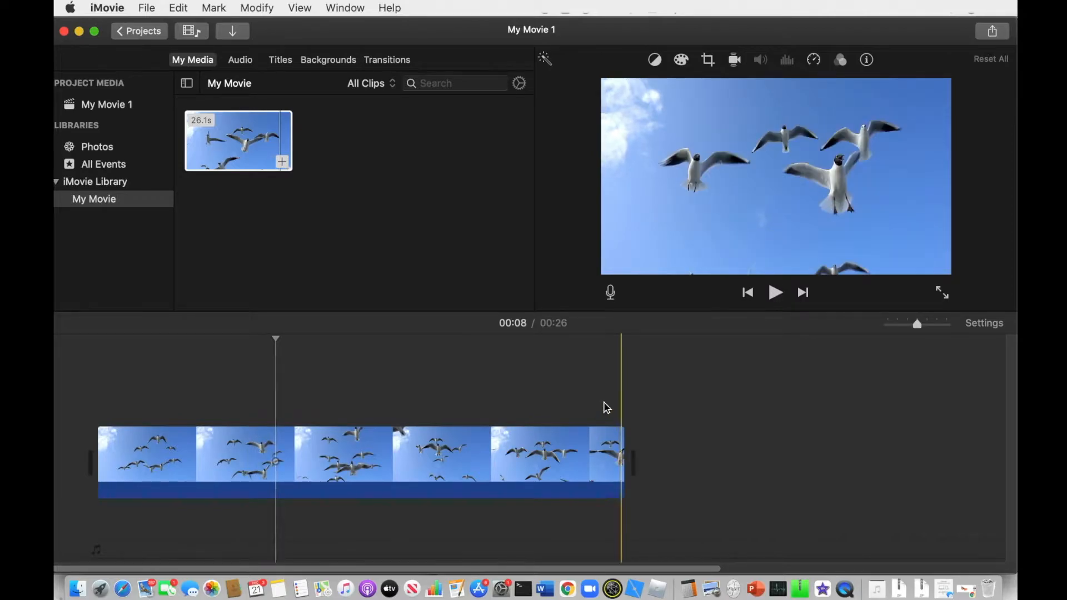
Add bensound-slowmotion.mp3 from the Finder folder episode 1 beneath the start of the seagull clip and return to iMovie
{"action": "left_click", "coordinate": [77, 589]}
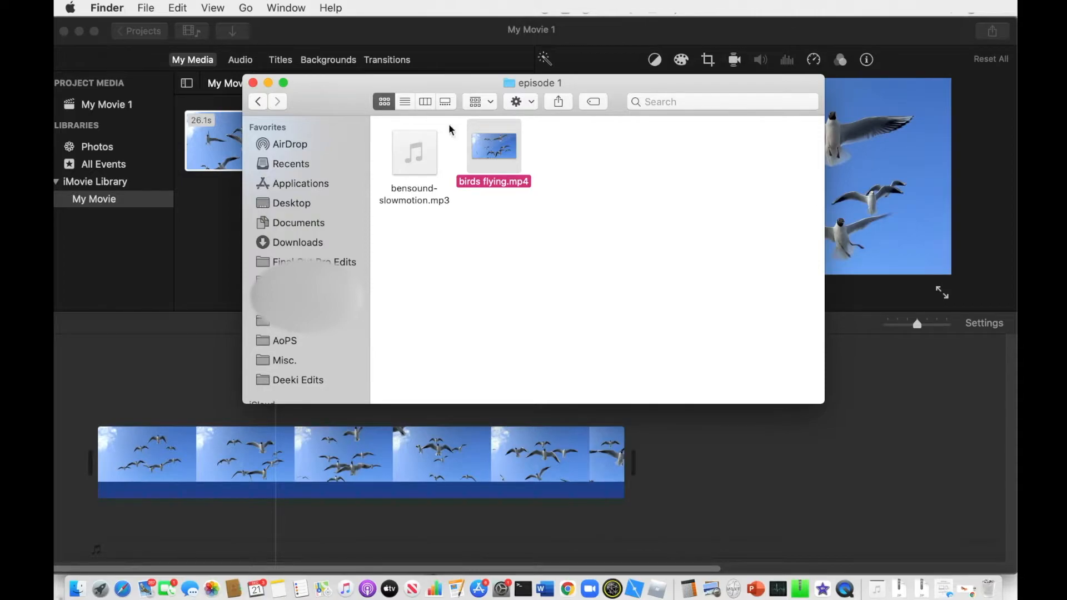
{"action": "left_click_drag", "start_coordinate": [414, 153], "coordinate": [101, 528]}
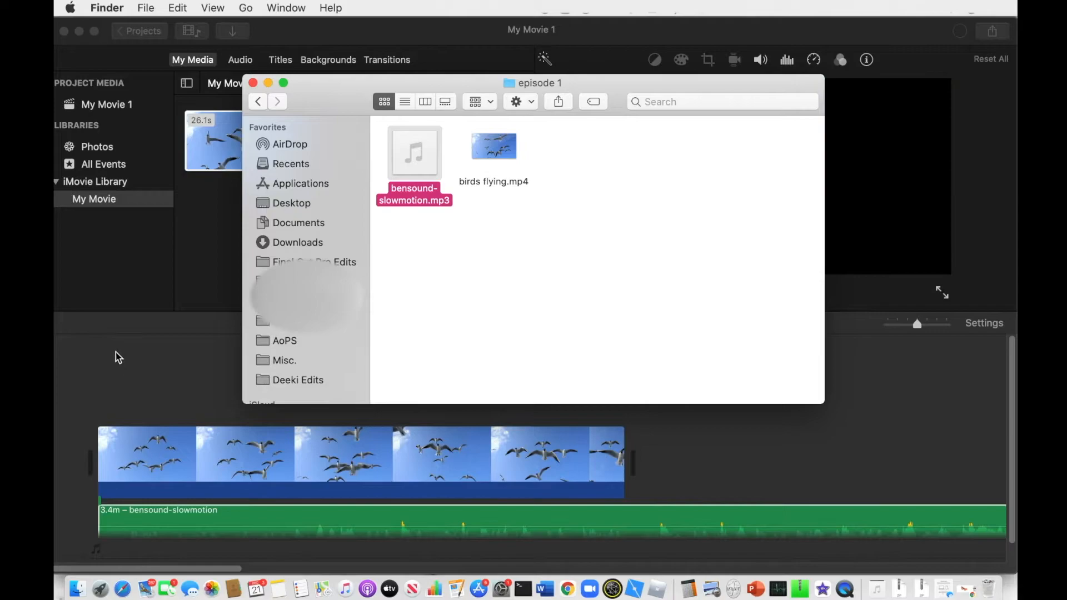
{"action": "left_click", "coordinate": [95, 352]}
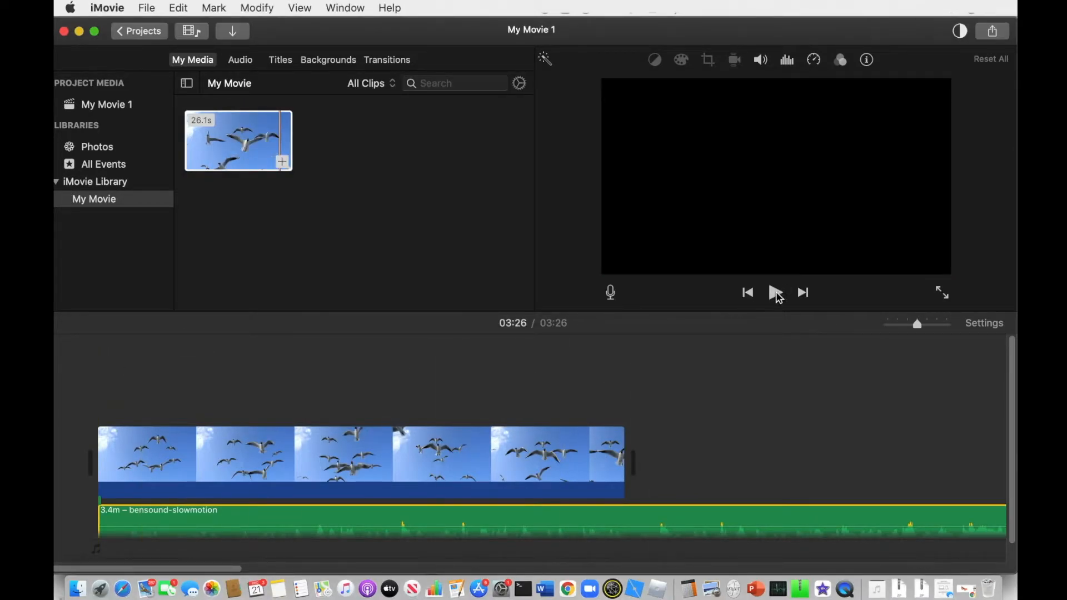
Play the movie together with its background music from the beginning and stop playback
{"action": "left_click", "coordinate": [776, 293]}
{"action": "left_click", "coordinate": [776, 293]}
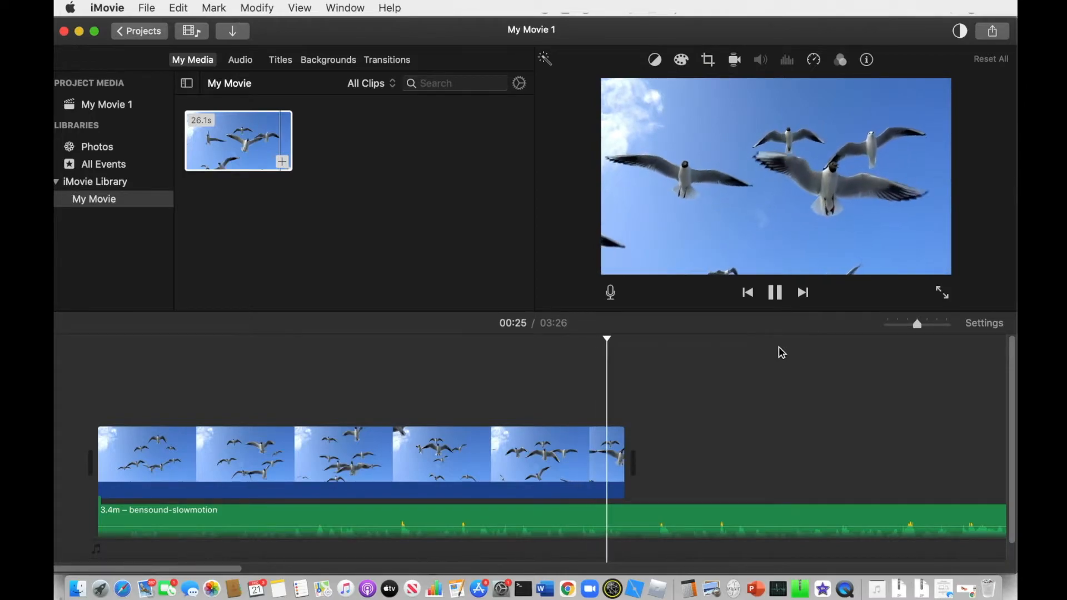
{"action": "left_click", "coordinate": [775, 293]}
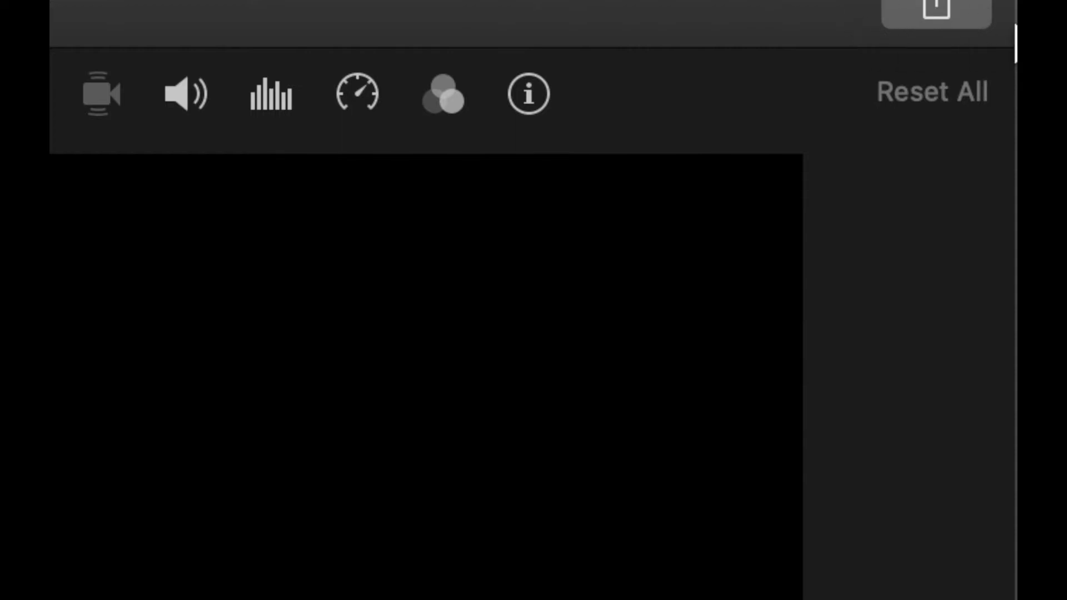
Review the file export settings for the movie, including its title field, and cancel the export
{"action": "left_click", "coordinate": [951, 6]}
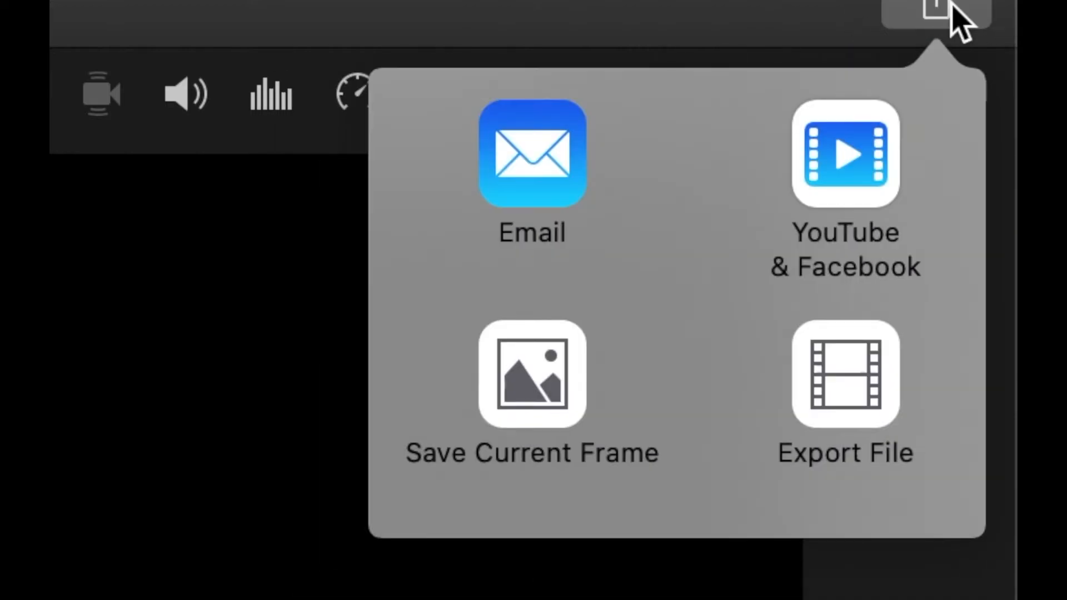
{"action": "left_click", "coordinate": [858, 407]}
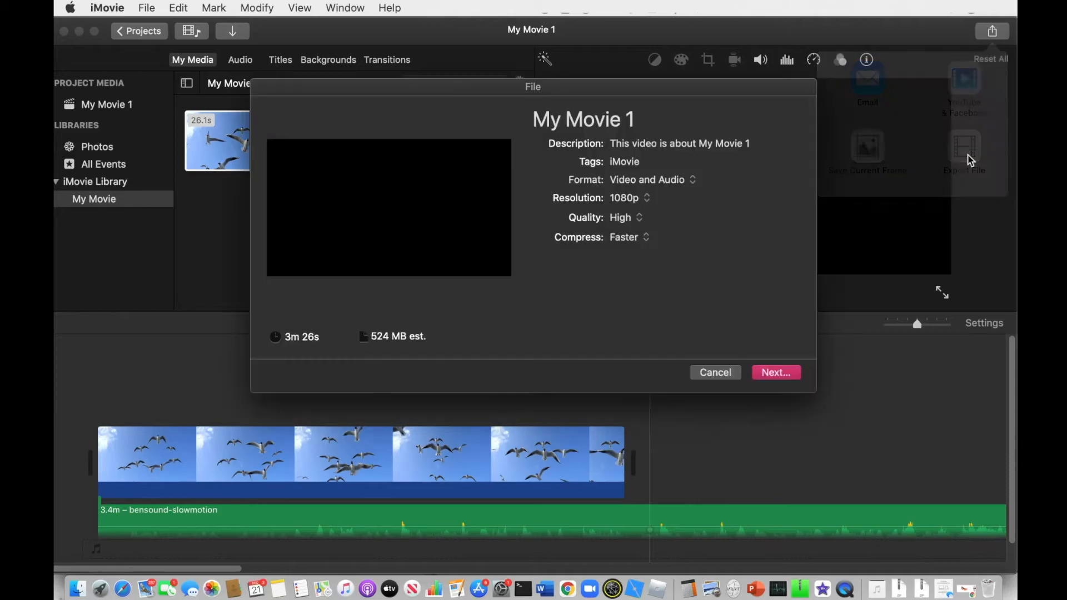
{"action": "left_click_drag", "start_coordinate": [648, 119], "coordinate": [535, 118]}
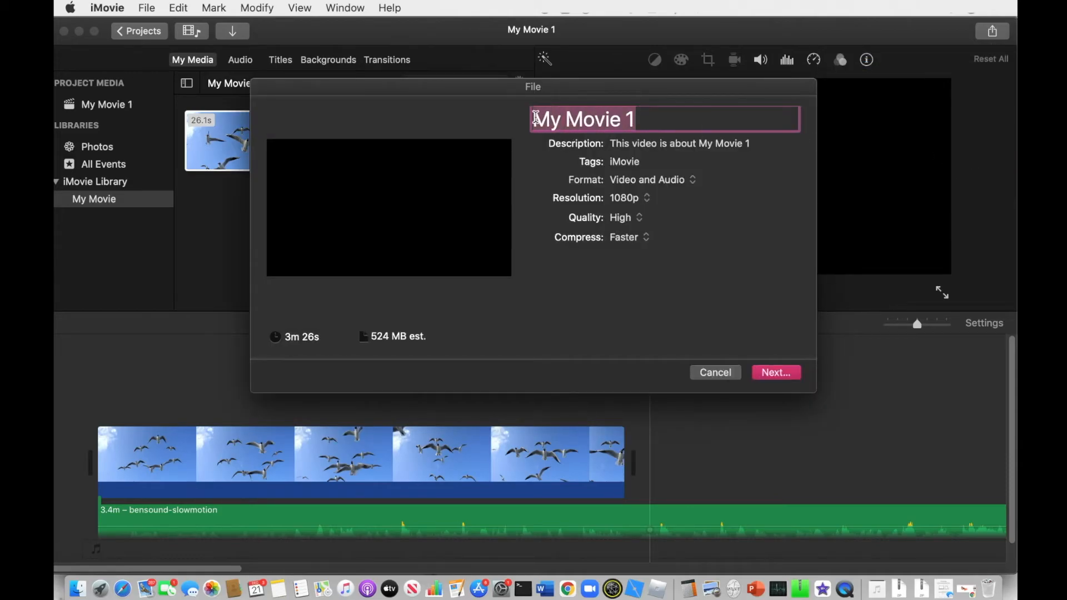
{"action": "left_click", "coordinate": [714, 373]}
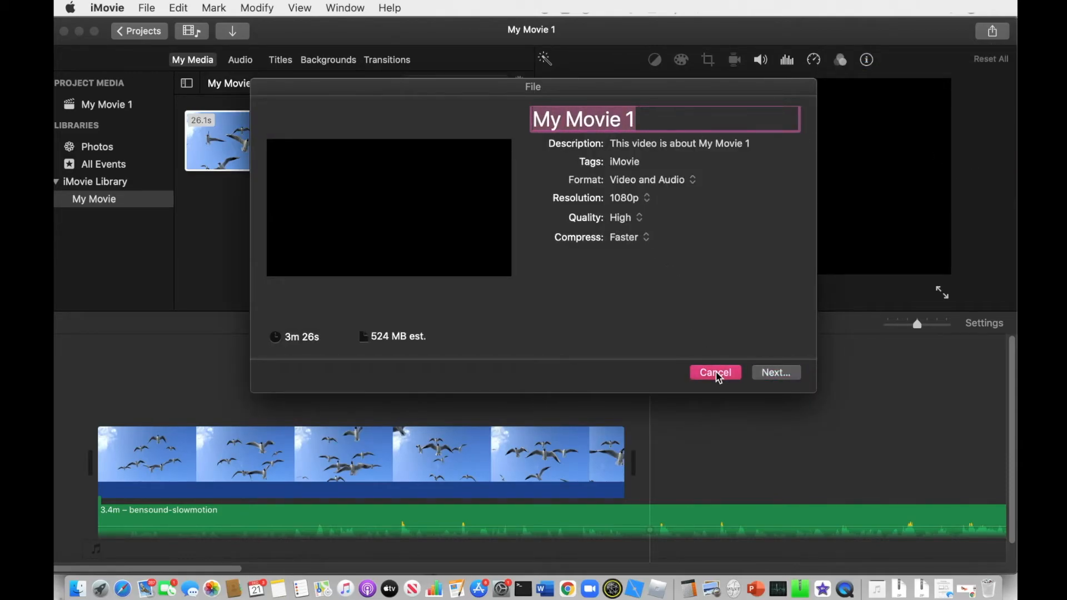
{"action": "left_click", "coordinate": [395, 384]}
{"action": "left_click", "coordinate": [363, 340]}
{"action": "left_click", "coordinate": [675, 406]}
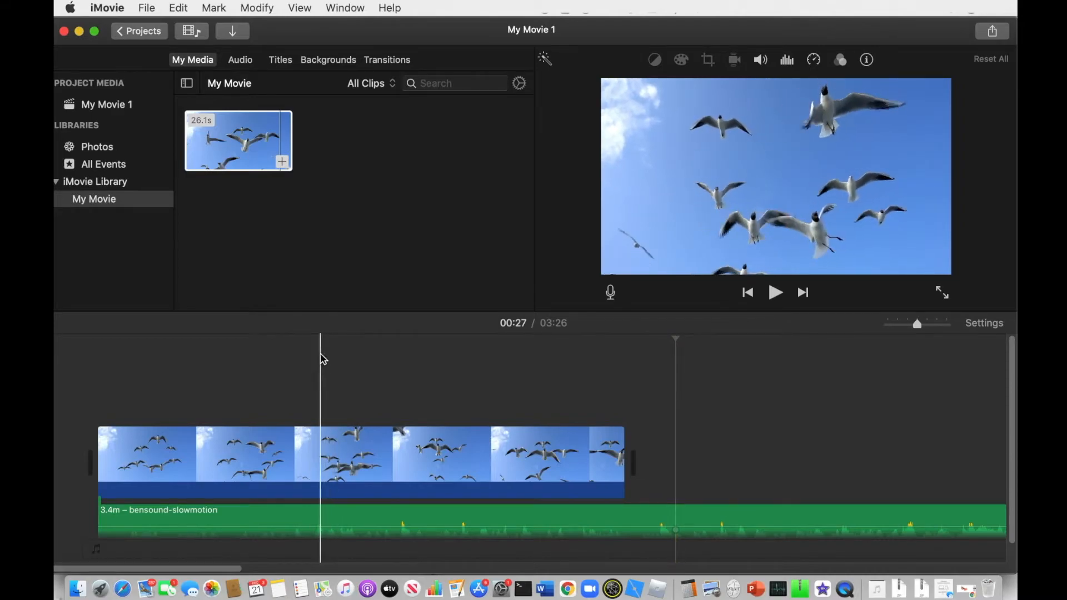
Start exporting the movie as a file and set its title to "Seagulls flying!"
{"action": "left_click", "coordinate": [249, 339]}
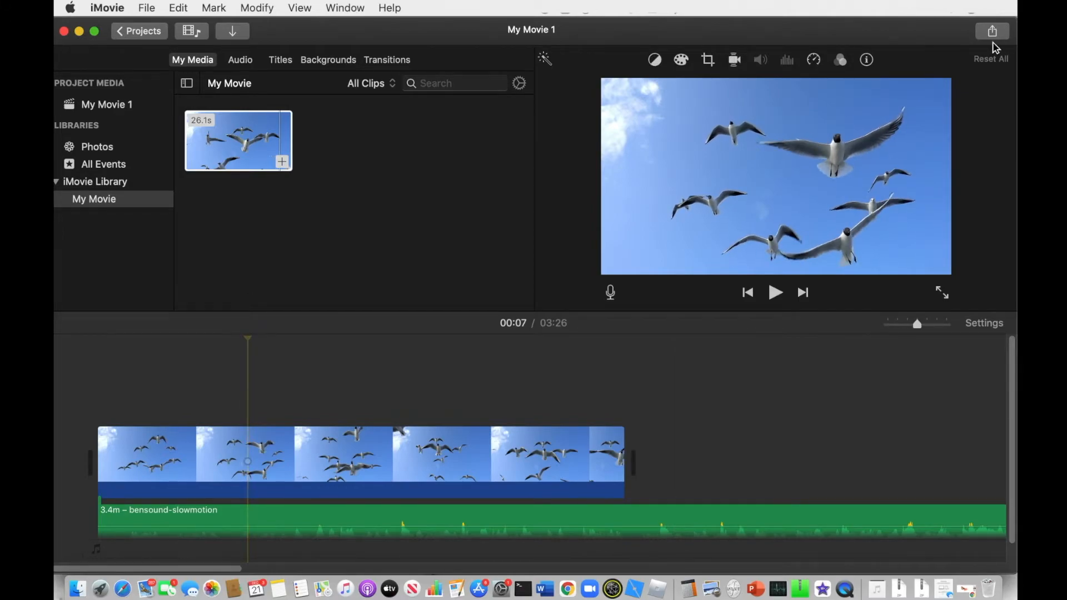
{"action": "left_click", "coordinate": [994, 32]}
{"action": "left_click", "coordinate": [965, 145]}
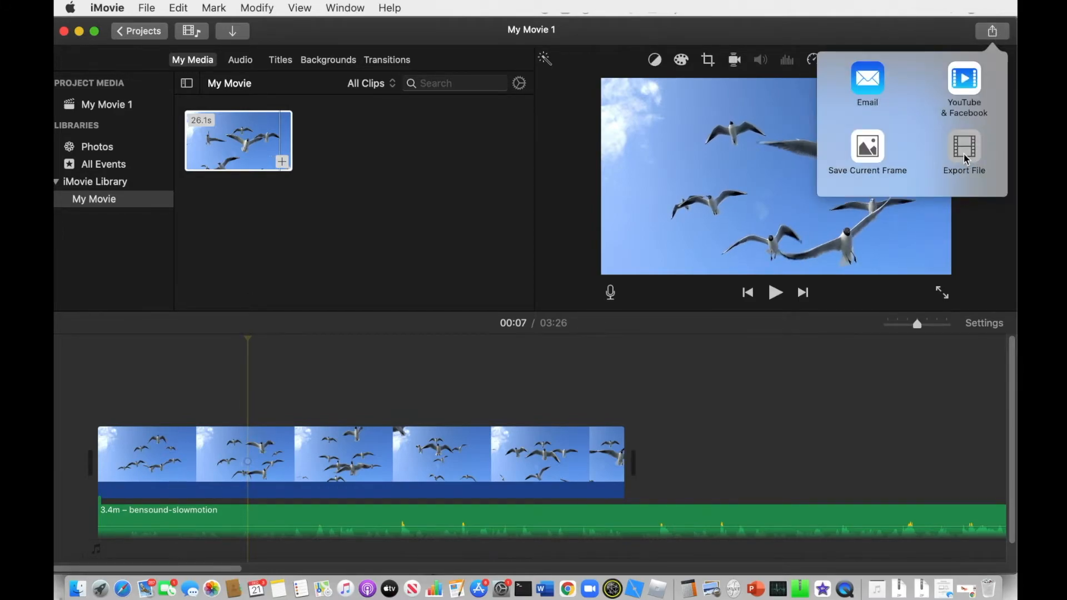
{"action": "left_click", "coordinate": [644, 111]}
{"action": "type", "text": "Seagu"}
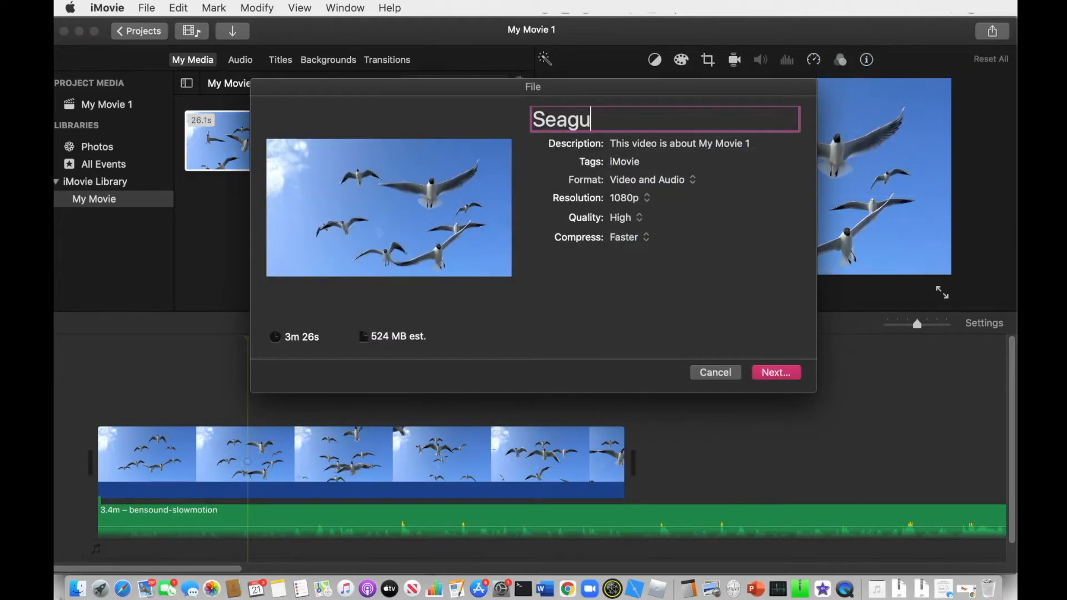
{"action": "type", "text": "lls flying!"}
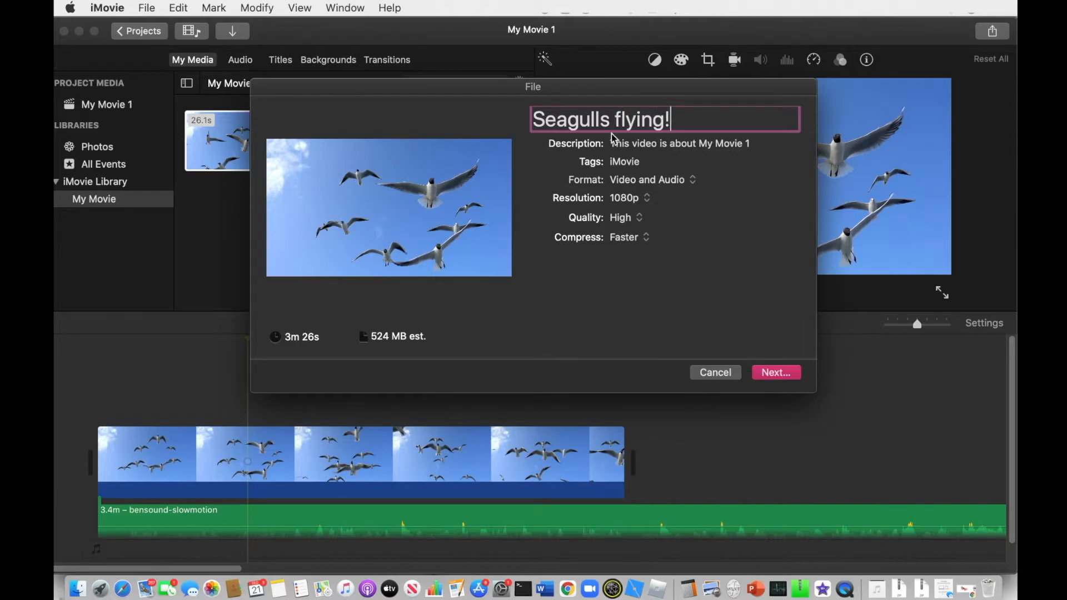
Set the export description to "hehehohoaahhhhh" and save the file as "Seagulls flying!" in the preset folder
{"action": "left_click", "coordinate": [730, 144]}
{"action": "key", "text": "super+a"}
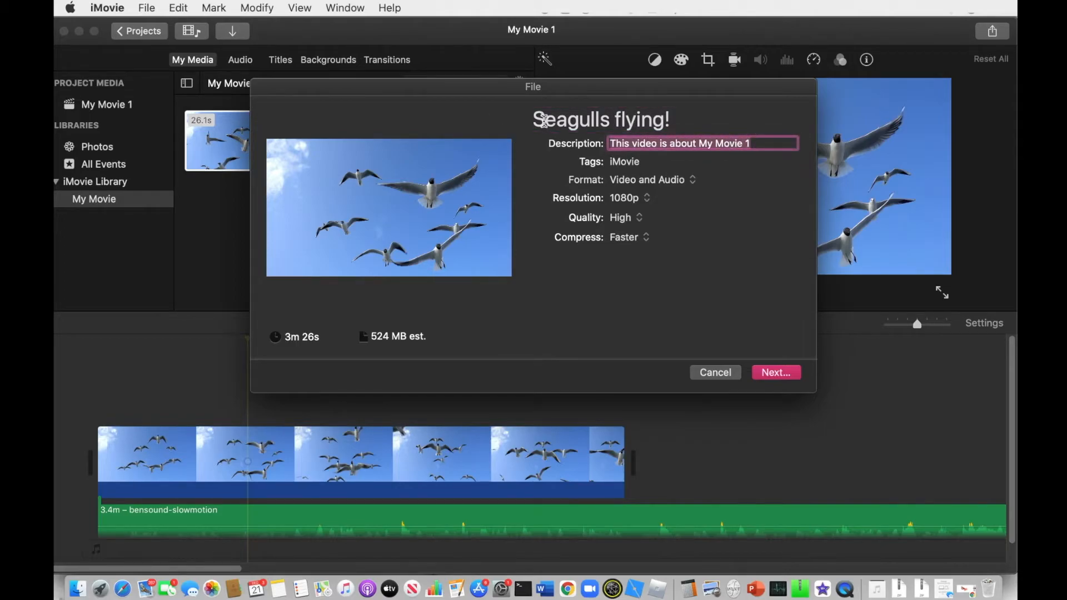
{"action": "type", "text": "he"}
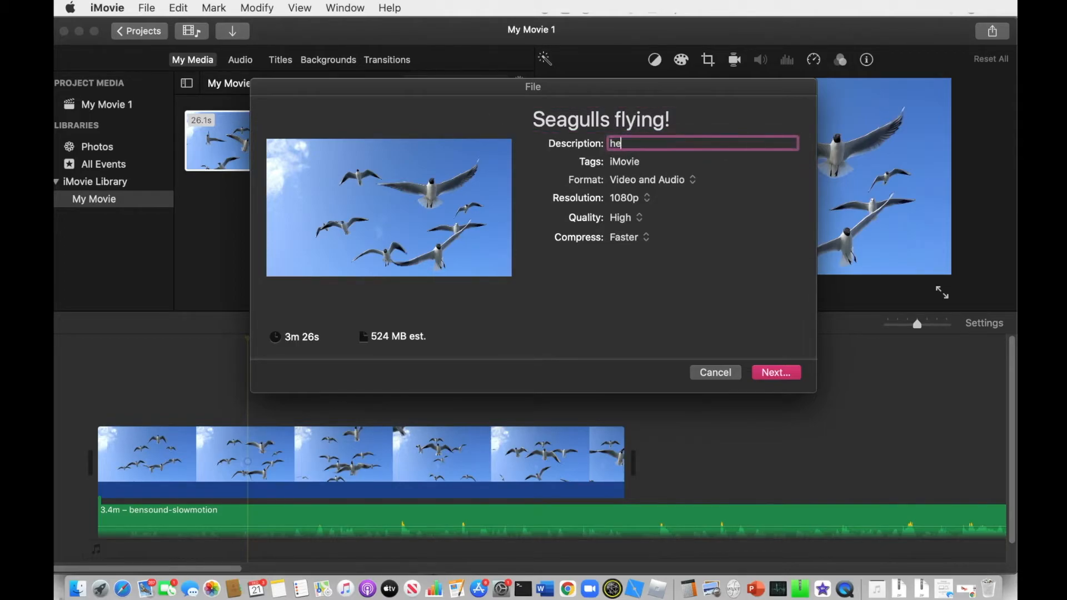
{"action": "type", "text": "hehohoaahhhhh"}
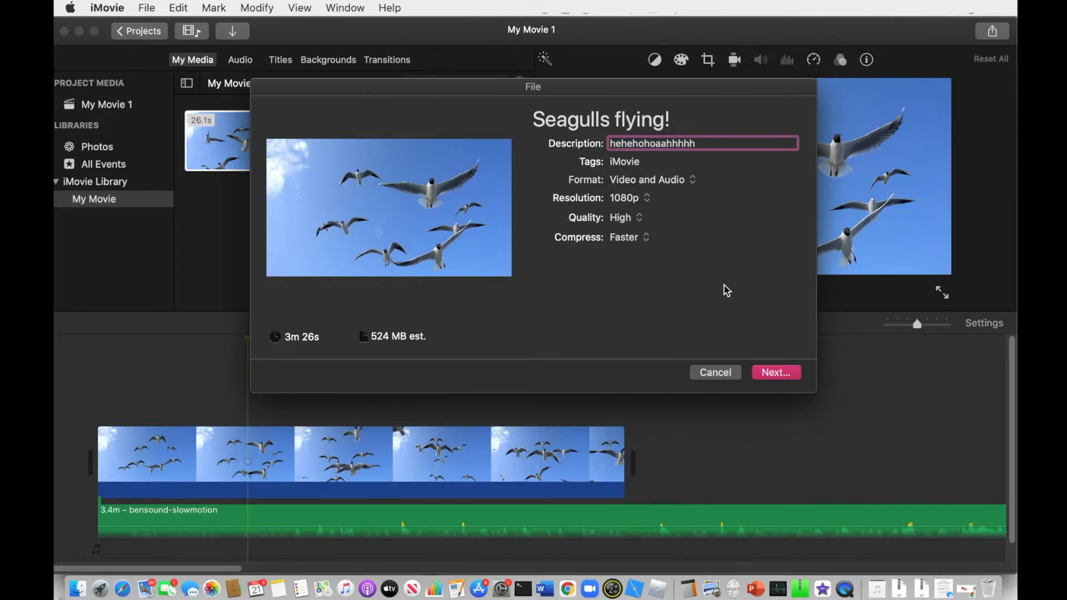
{"action": "left_click", "coordinate": [775, 373]}
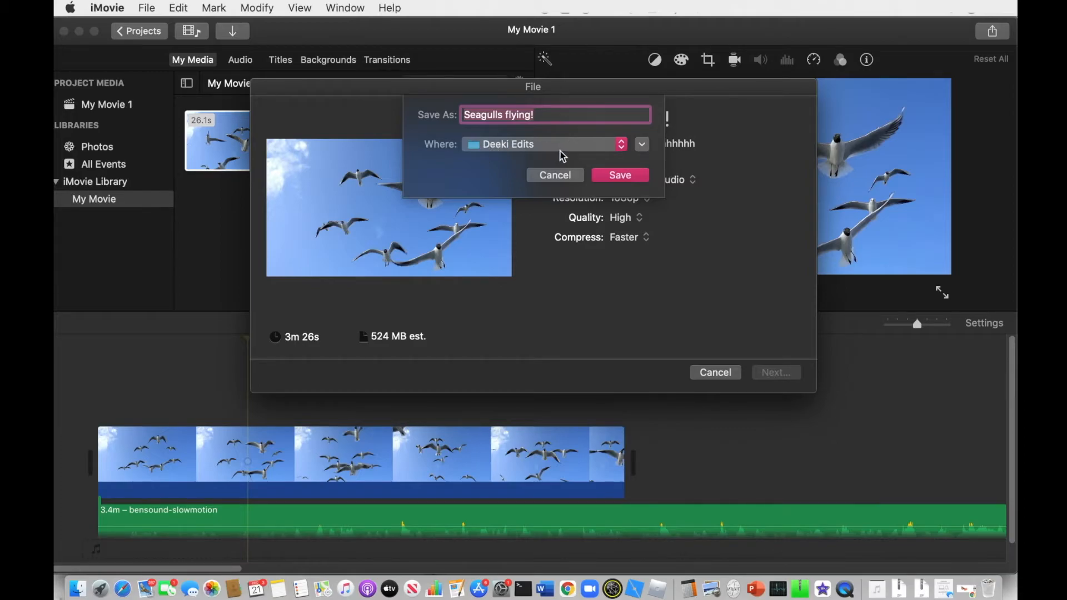
{"action": "left_click", "coordinate": [629, 182]}
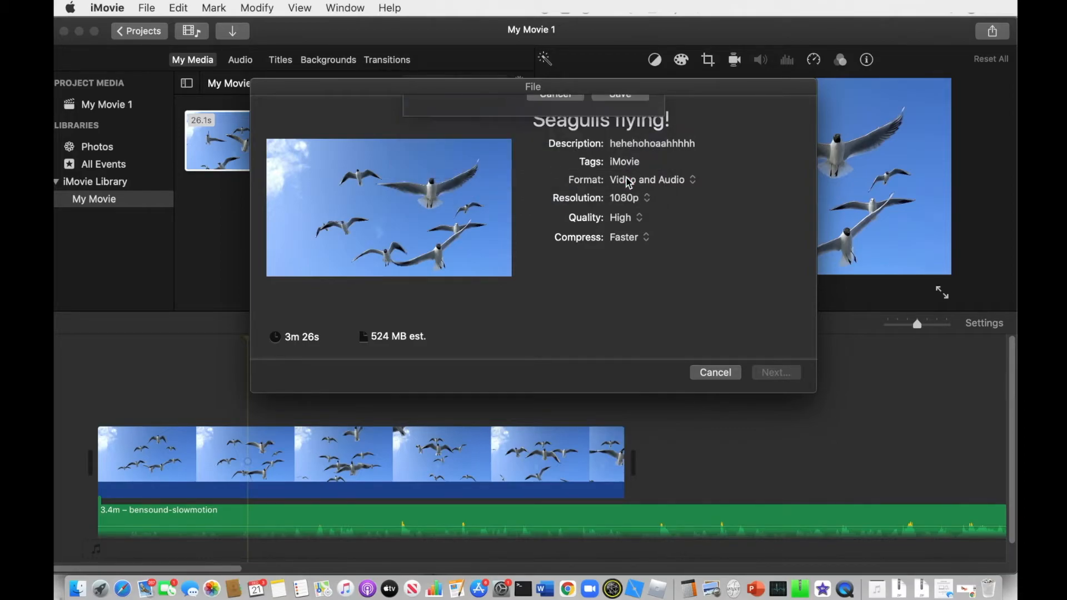
Switch to Finder, move the exported seagull movie file into the episode 1 folder and open that folder
{"action": "left_click", "coordinate": [78, 594]}
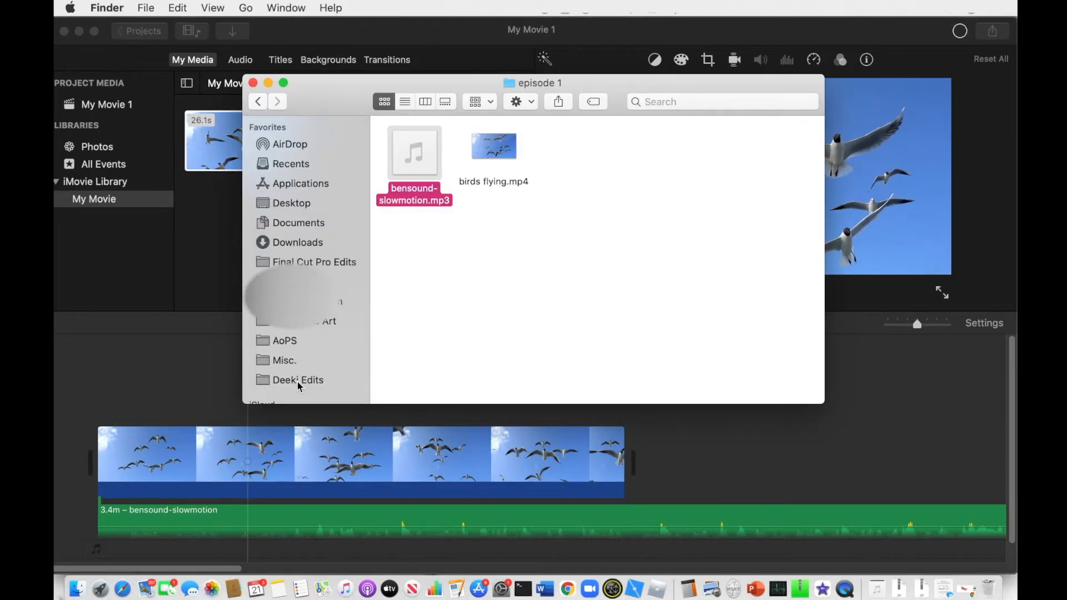
{"action": "left_click", "coordinate": [298, 382]}
{"action": "left_click_drag", "start_coordinate": [673, 158], "coordinate": [428, 165]}
{"action": "double_click", "coordinate": [428, 164]}
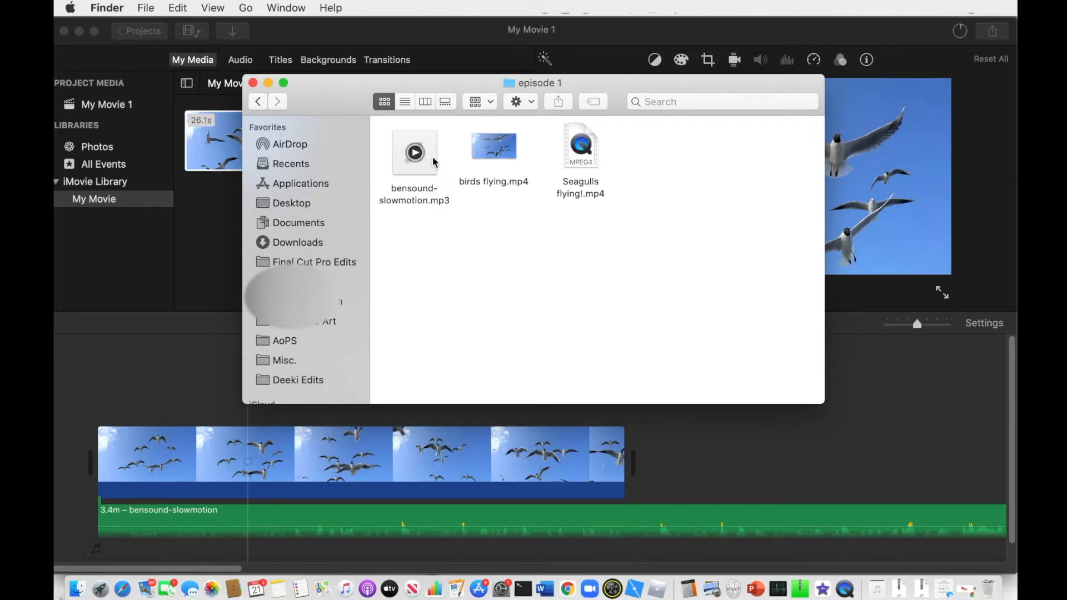
Try to open the exported Seagulls flying!.mp4 from the episode 1 folder
{"action": "mouse_move", "coordinate": [509, 149]}
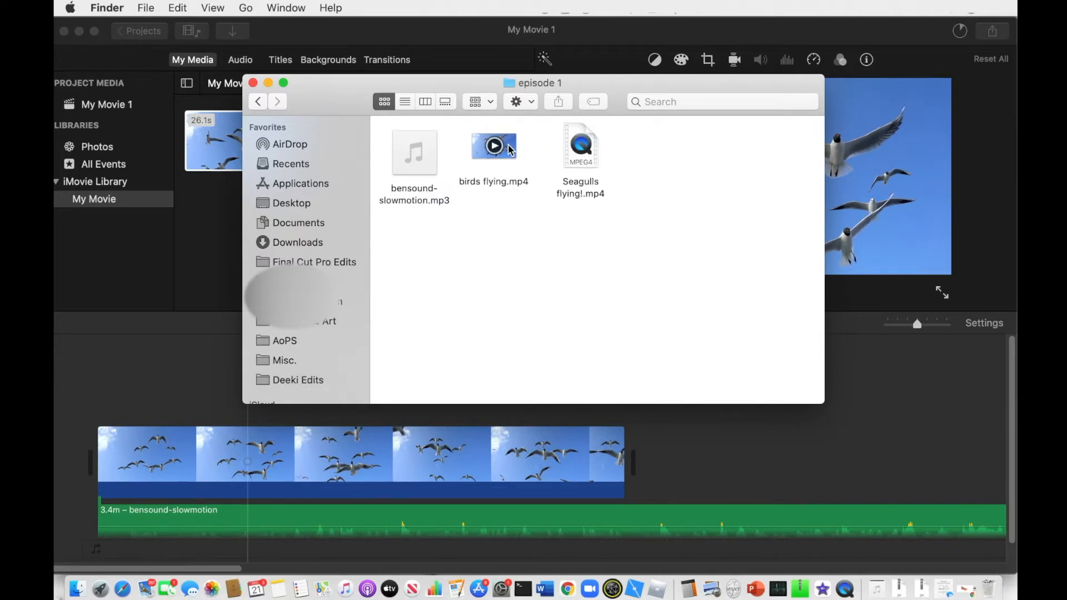
{"action": "double_click", "coordinate": [580, 160]}
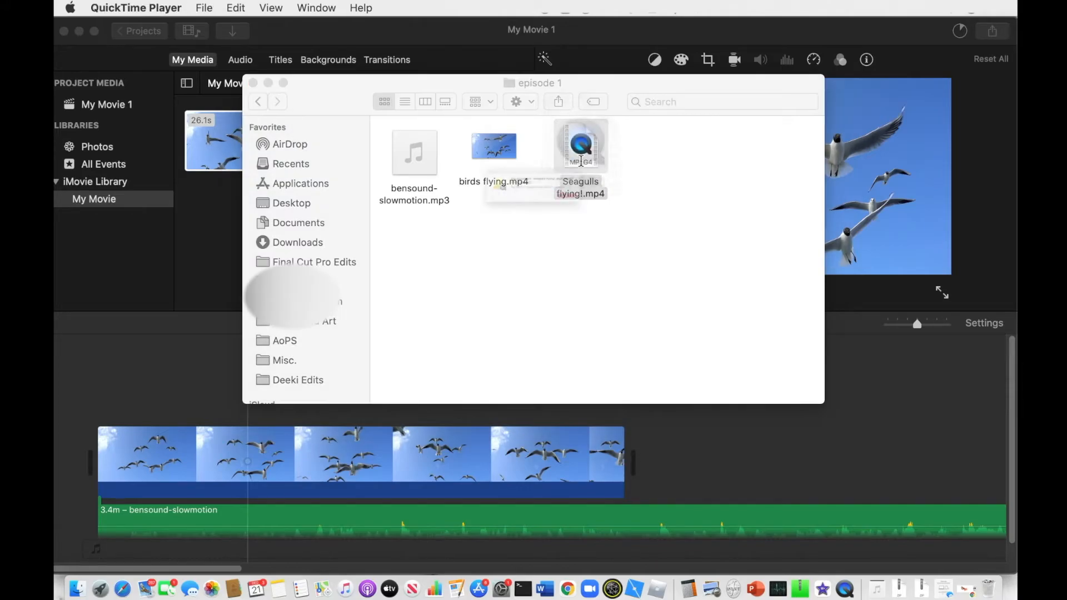
{"action": "left_click", "coordinate": [648, 221]}
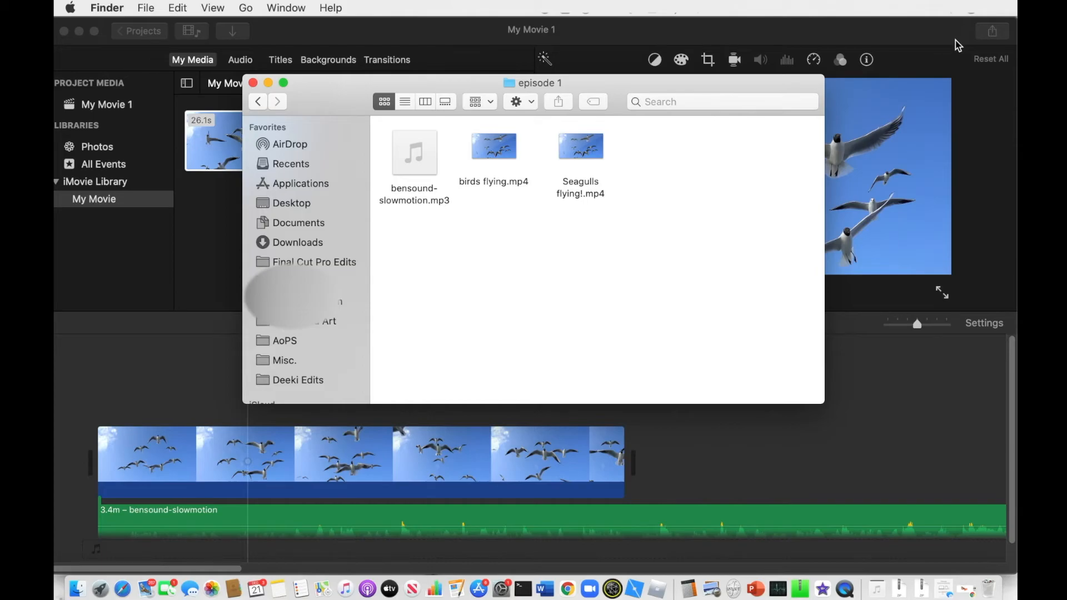
Play the exported Seagulls flying!.mp4 in QuickTime Player, pause it and close the video
{"action": "mouse_move", "coordinate": [513, 150]}
{"action": "mouse_move", "coordinate": [579, 151]}
{"action": "double_click", "coordinate": [598, 146]}
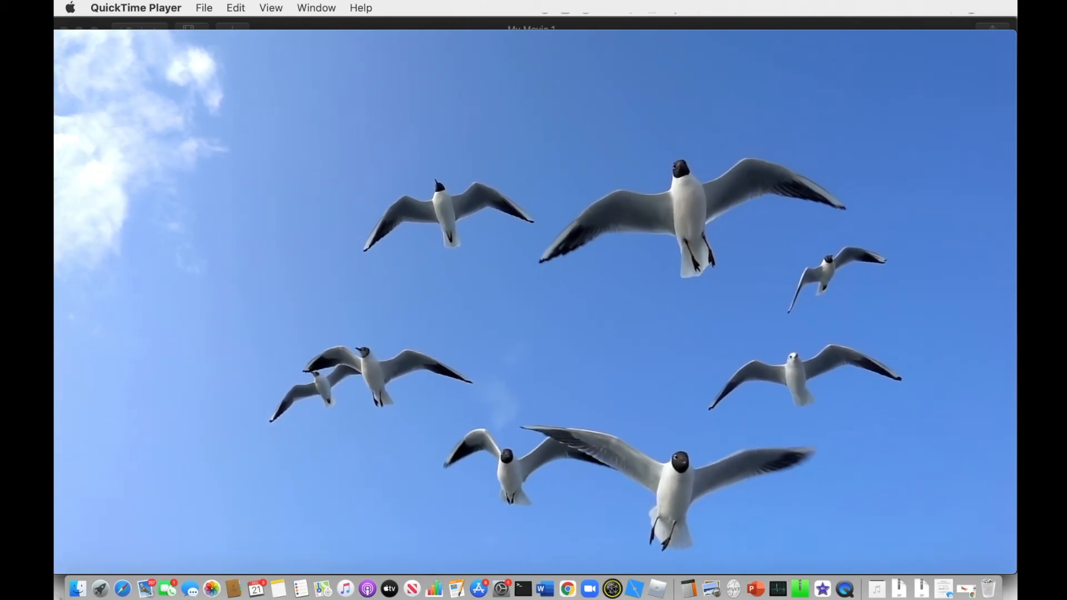
{"action": "mouse_move", "coordinate": [592, 508]}
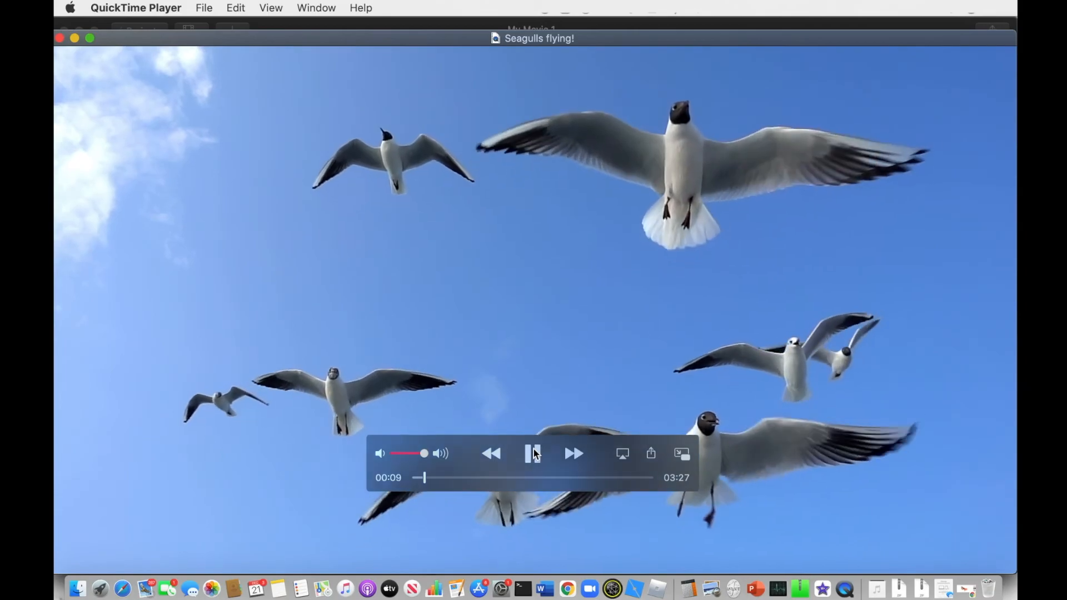
{"action": "left_click", "coordinate": [532, 451]}
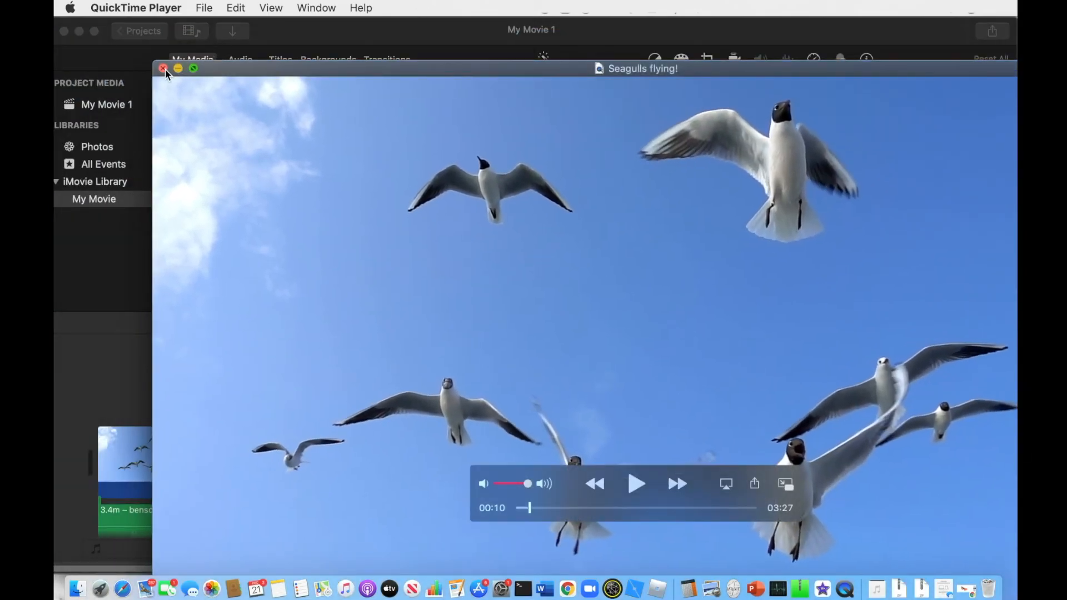
{"action": "left_click", "coordinate": [164, 68]}
Return to iMovie, leave the project for the projects overview and save it under the name "seagulls flying"
{"action": "left_click", "coordinate": [191, 334]}
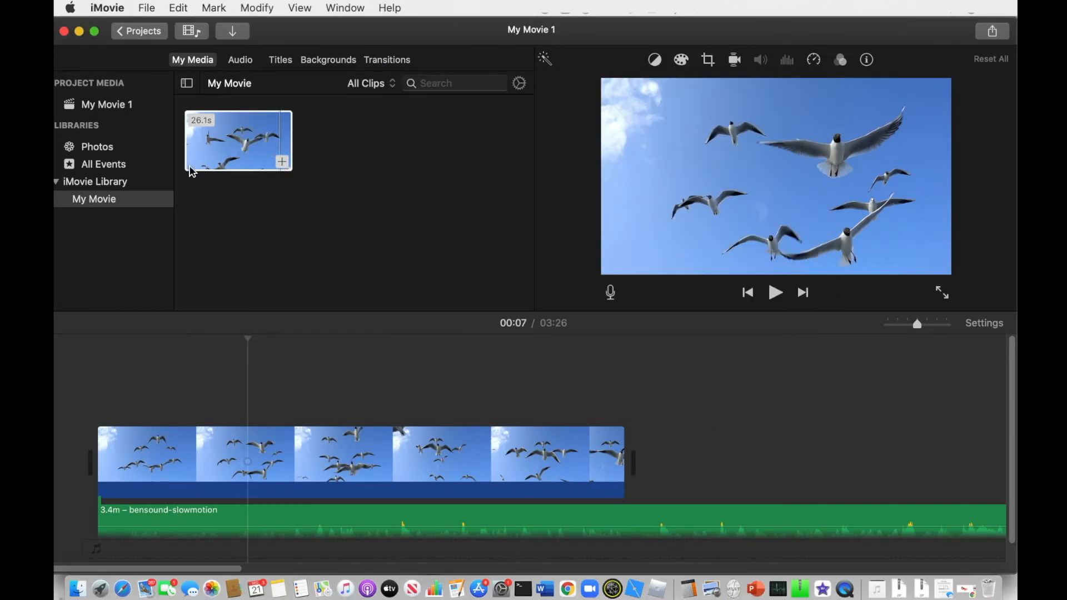
{"action": "left_click", "coordinate": [142, 30]}
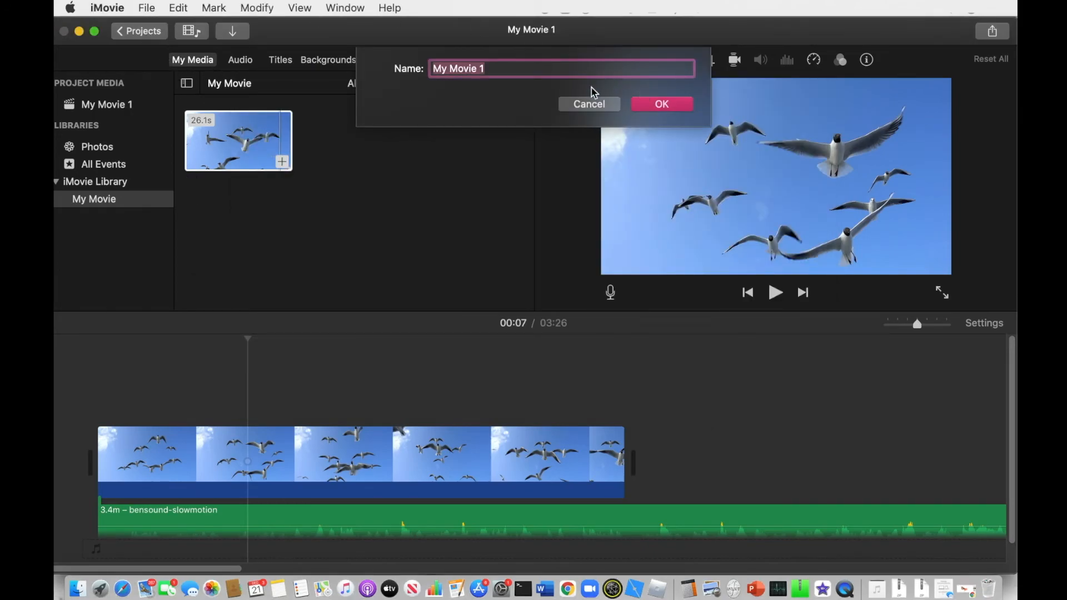
{"action": "type", "text": "seag"}
{"action": "type", "text": "ul"}
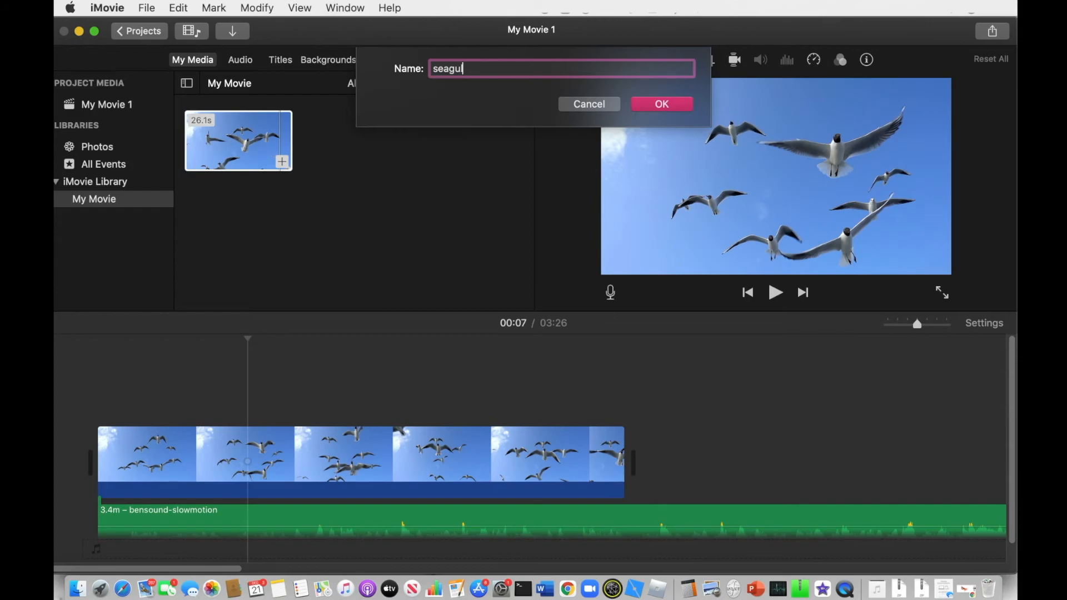
{"action": "type", "text": "ls flying"}
{"action": "left_click_drag", "start_coordinate": [547, 70], "coordinate": [422, 75]}
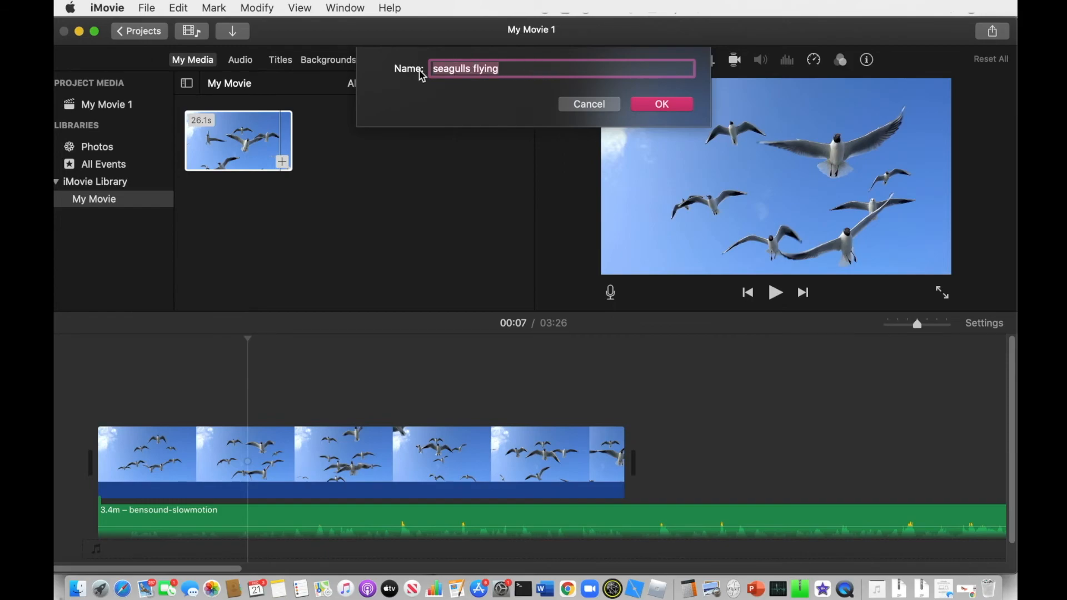
{"action": "left_click", "coordinate": [657, 104]}
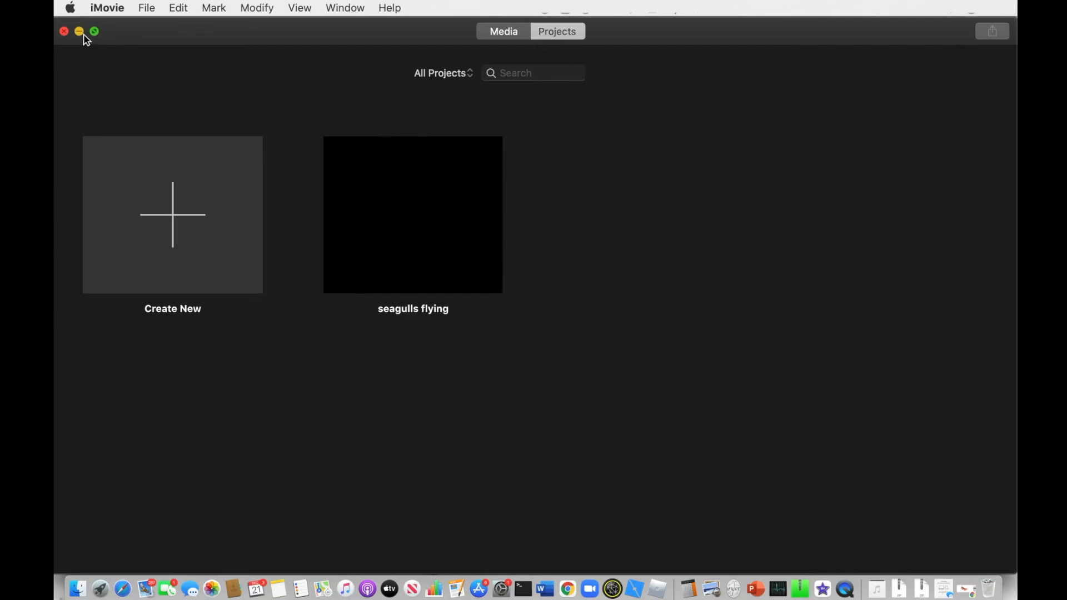
Close iMovie, find it again with a Spotlight search for "imovie" and relaunch it
{"action": "left_click", "coordinate": [64, 31]}
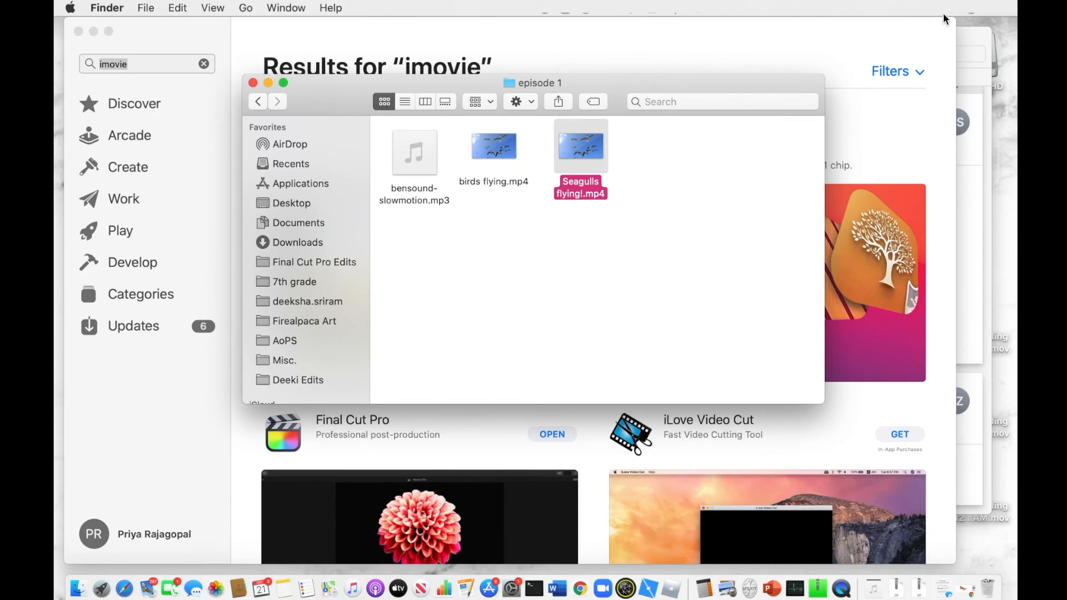
{"action": "key", "text": "super+space"}
{"action": "left_click", "coordinate": [344, 142]}
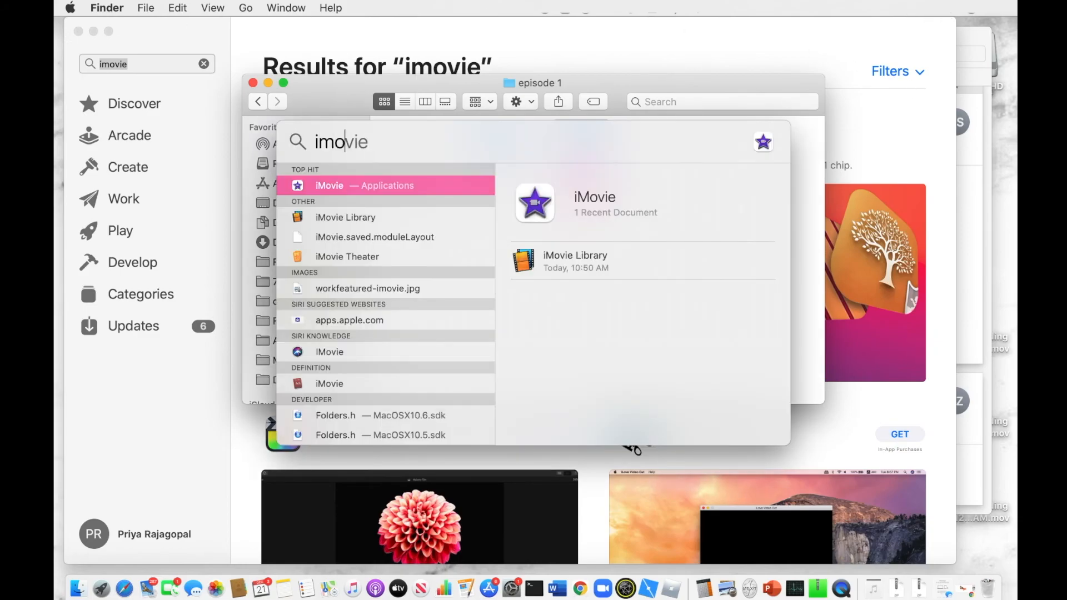
{"action": "key", "text": "Escape"}
{"action": "left_click", "coordinate": [948, 19]}
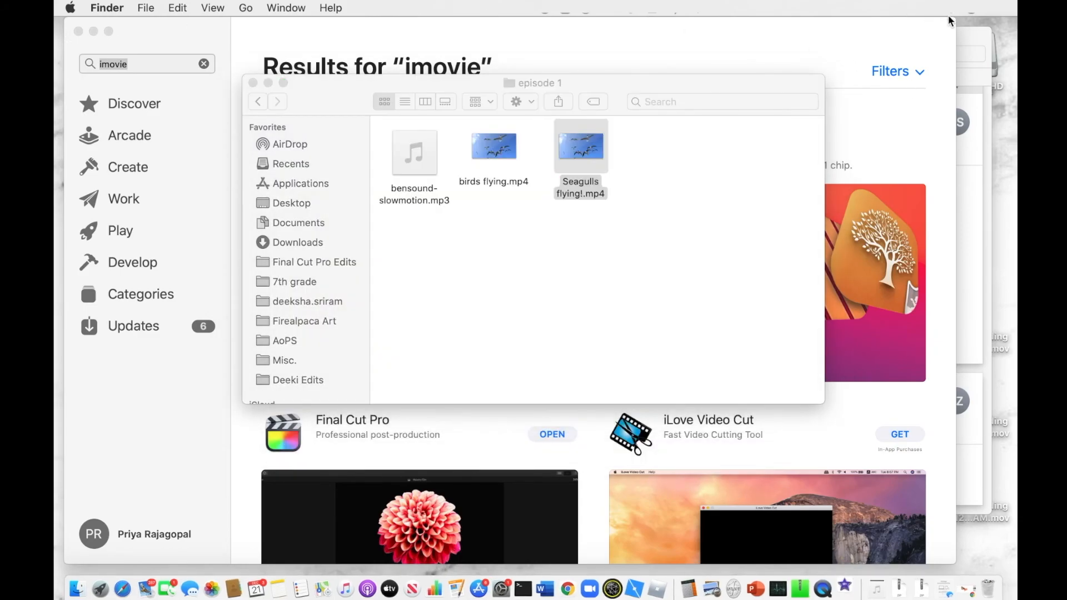